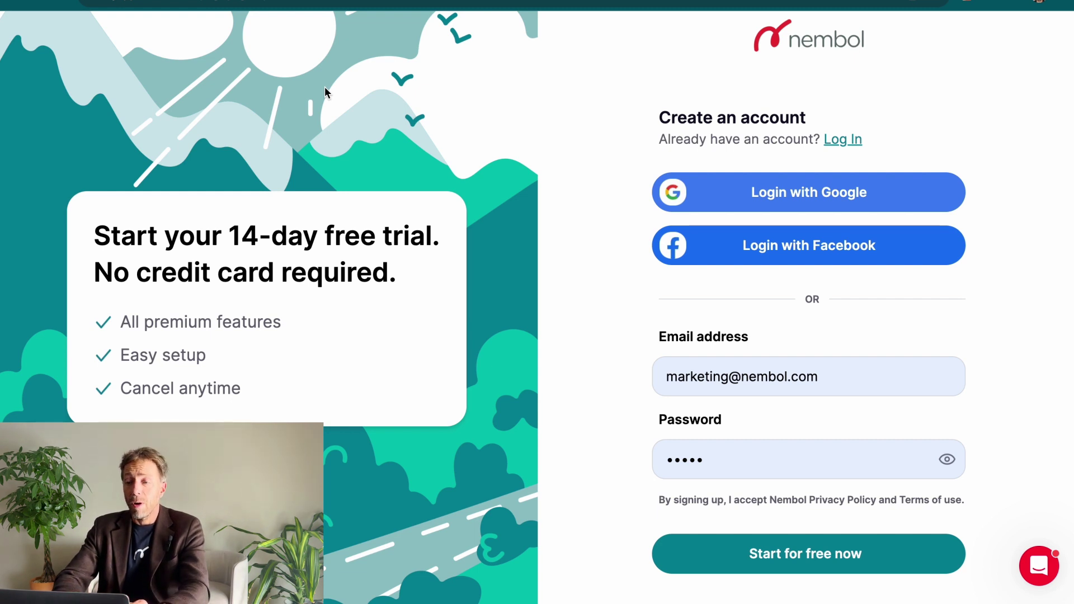
Switch from Nembol's Create an account form to the login form
click(843, 139)
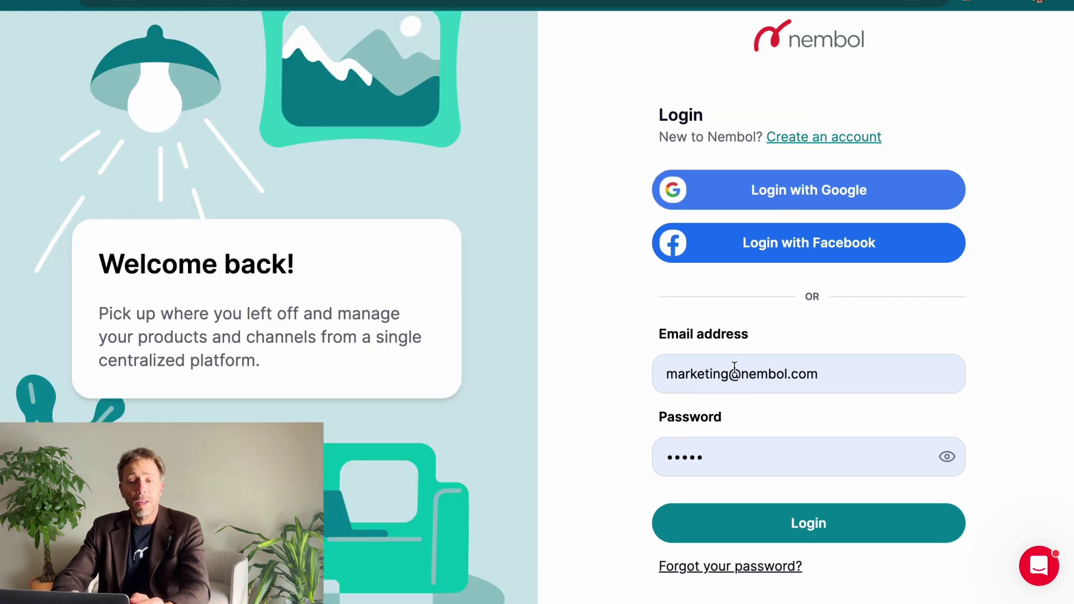
Log in, go to Channels sync settings and bring up the list of marketplaces to add
click(778, 531)
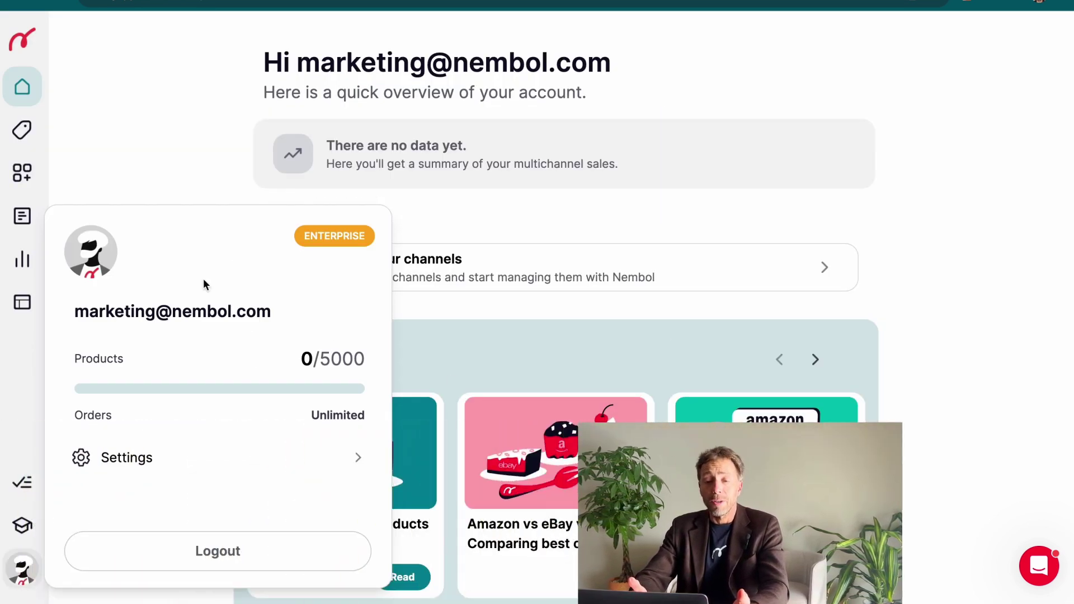
click(170, 123)
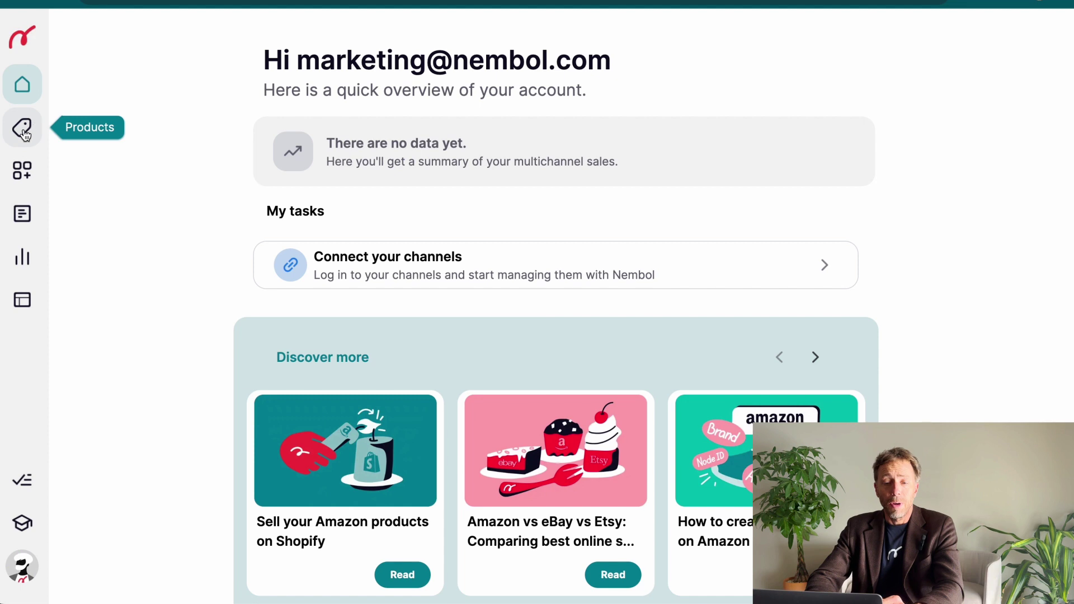
click(23, 131)
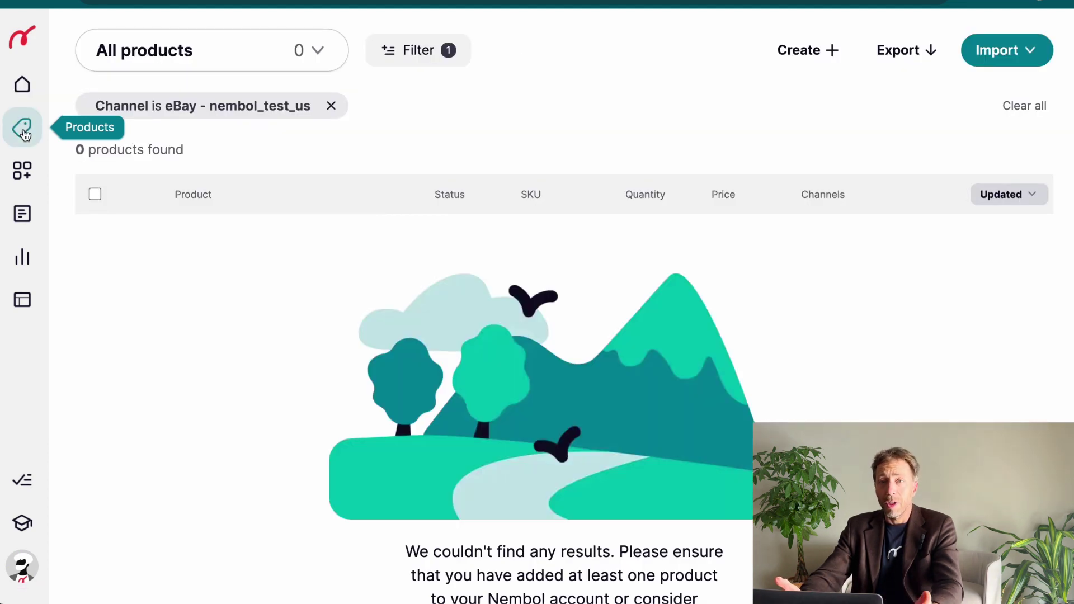
click(26, 170)
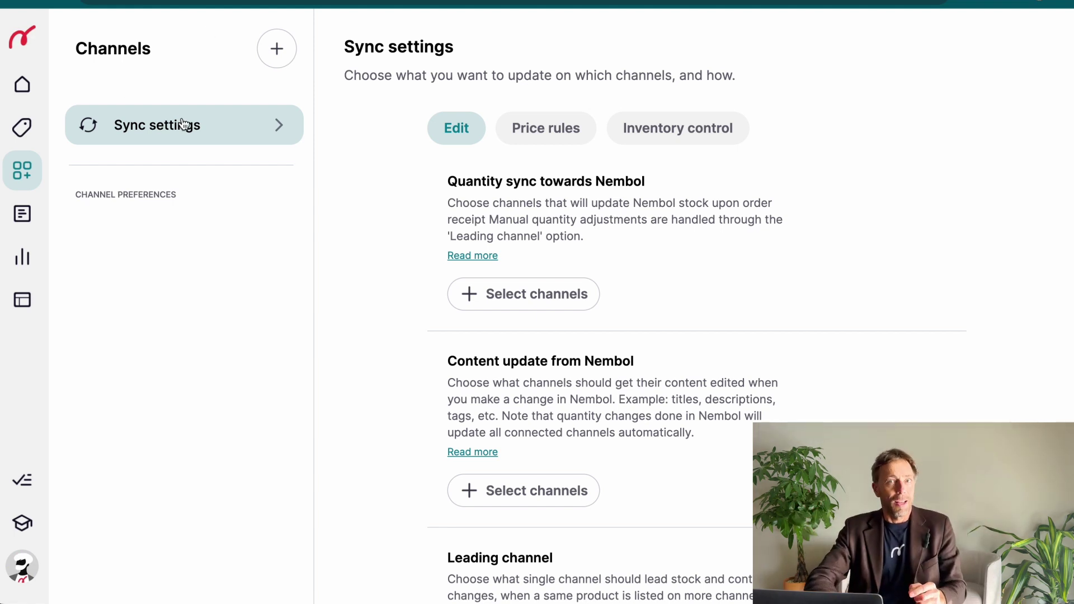
click(276, 48)
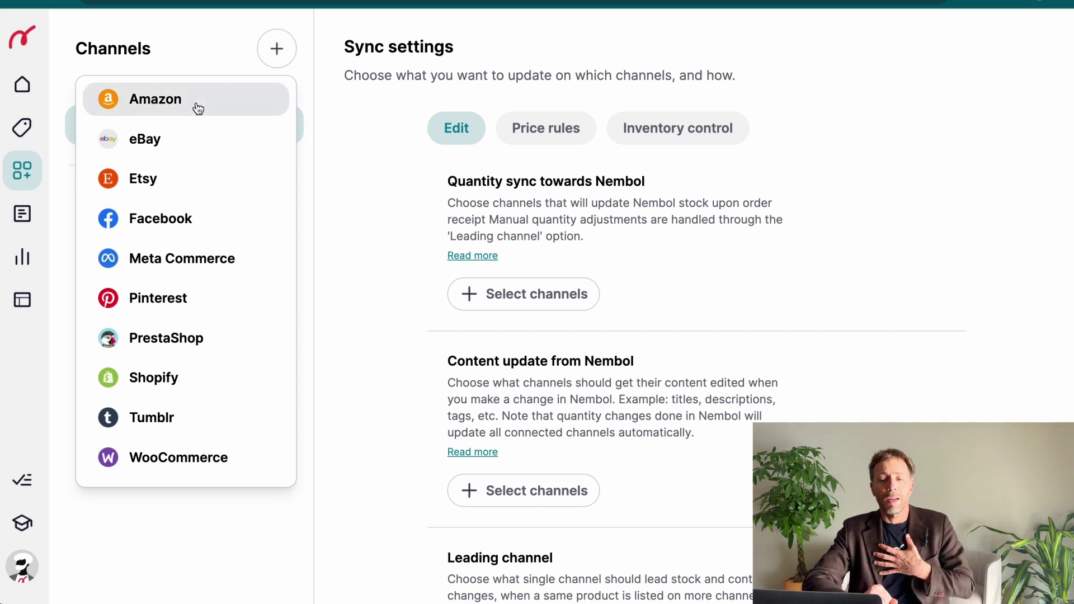
Connect the Shopify store 'nembolitalia' as a Nembol channel
click(185, 379)
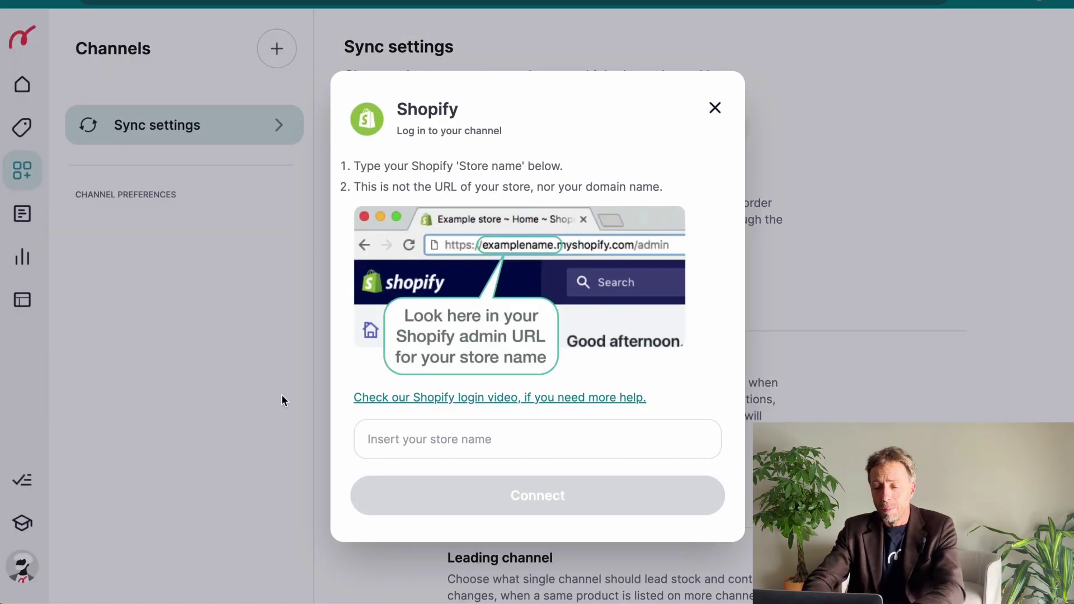
click(420, 441)
text(ne)
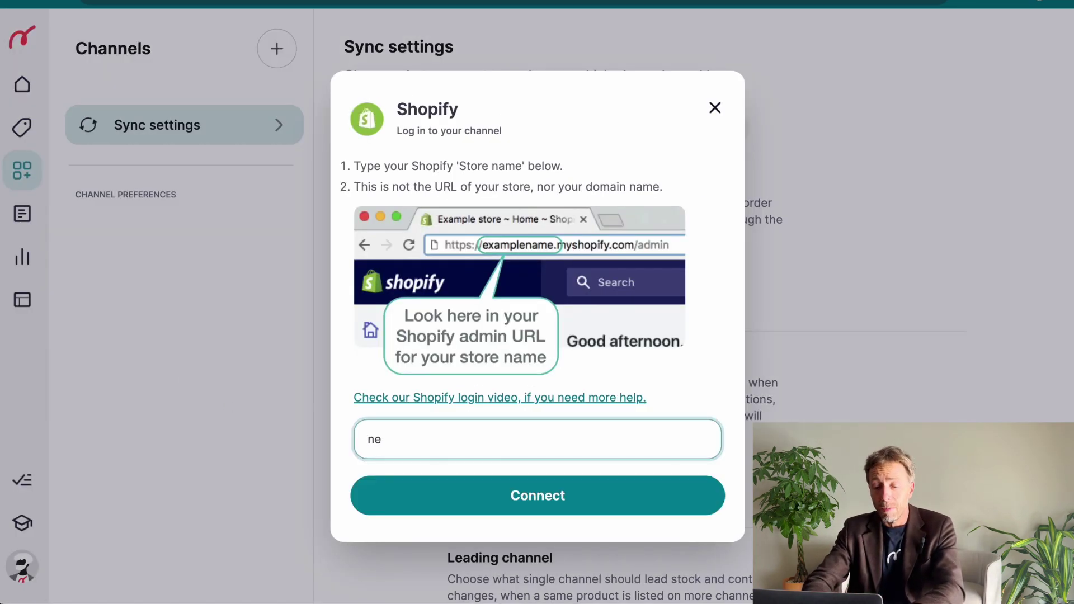
text(mbolitalia)
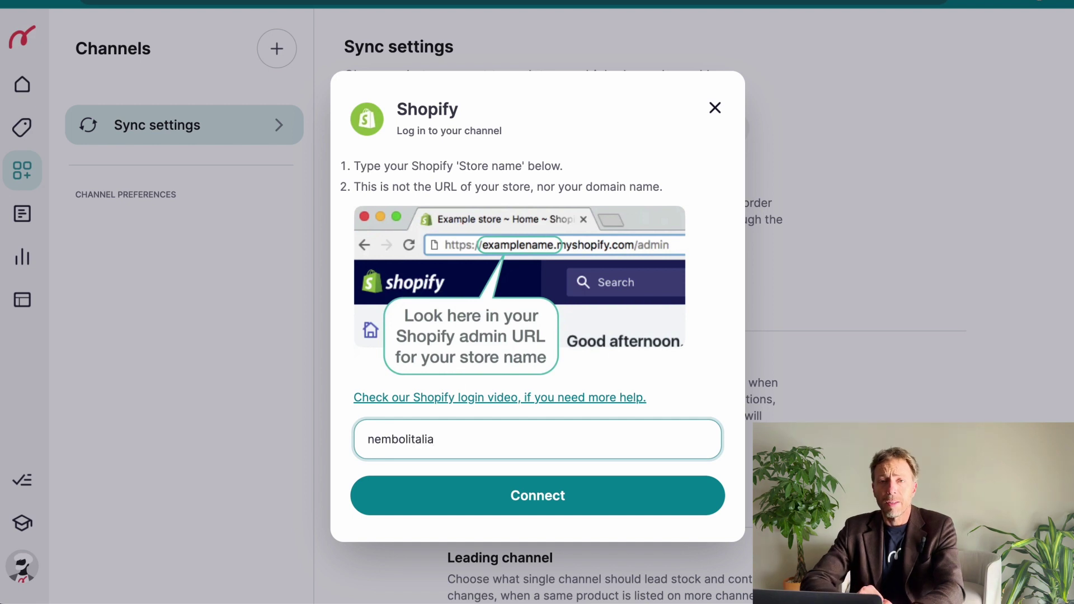
click(526, 501)
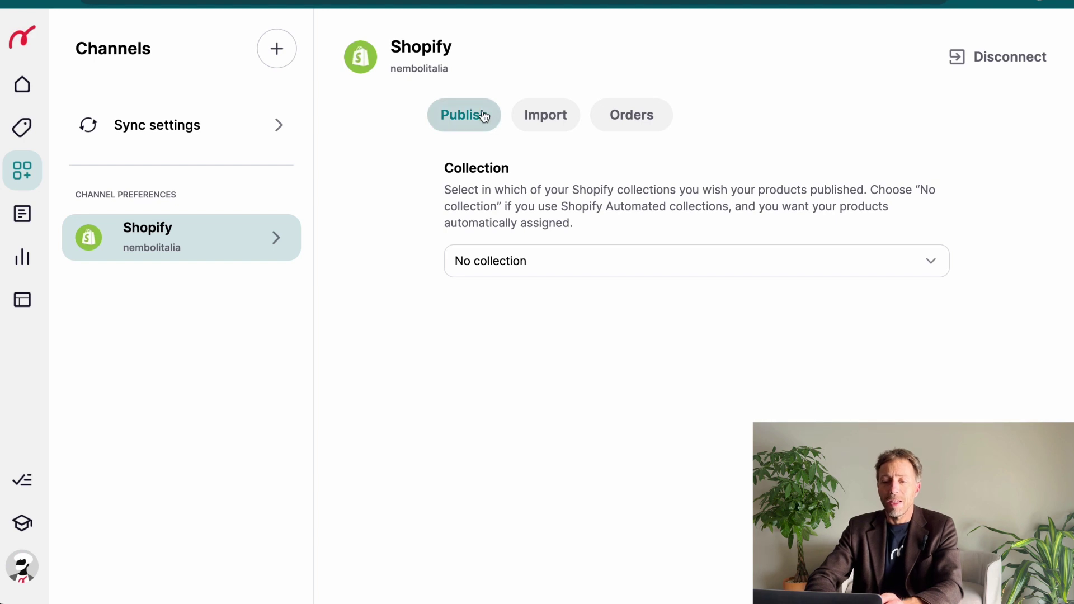
Set Shopify import to Product status All and Collection Home page, then view Products
click(539, 118)
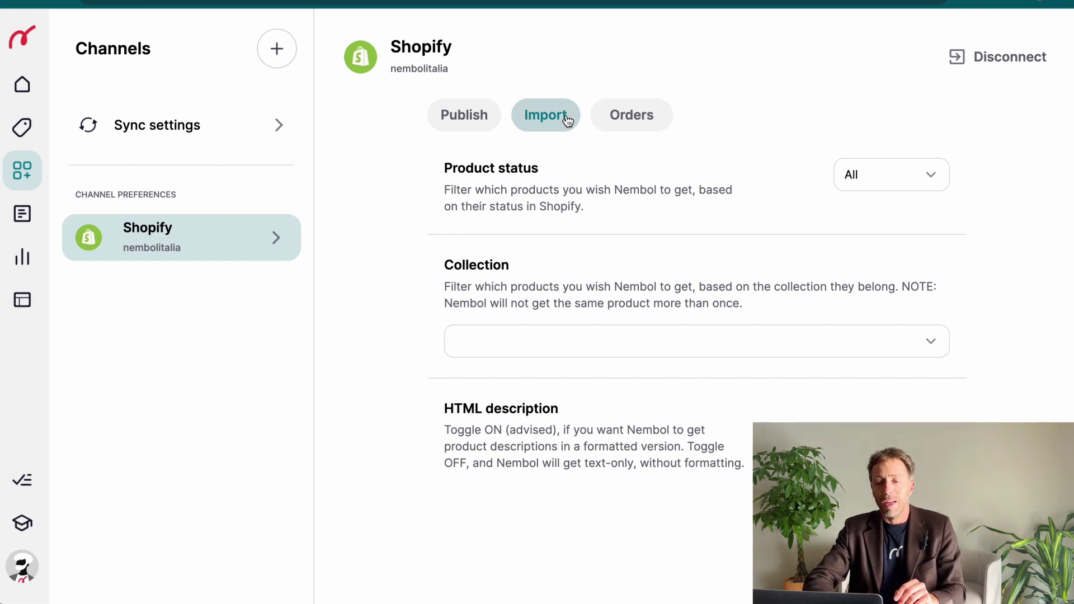
click(892, 178)
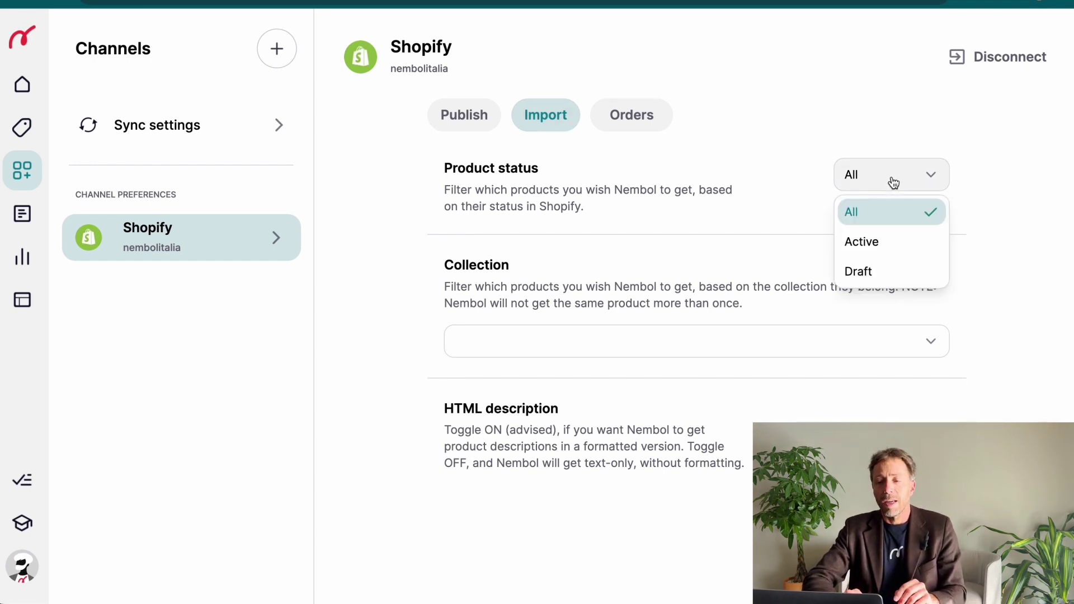
click(874, 210)
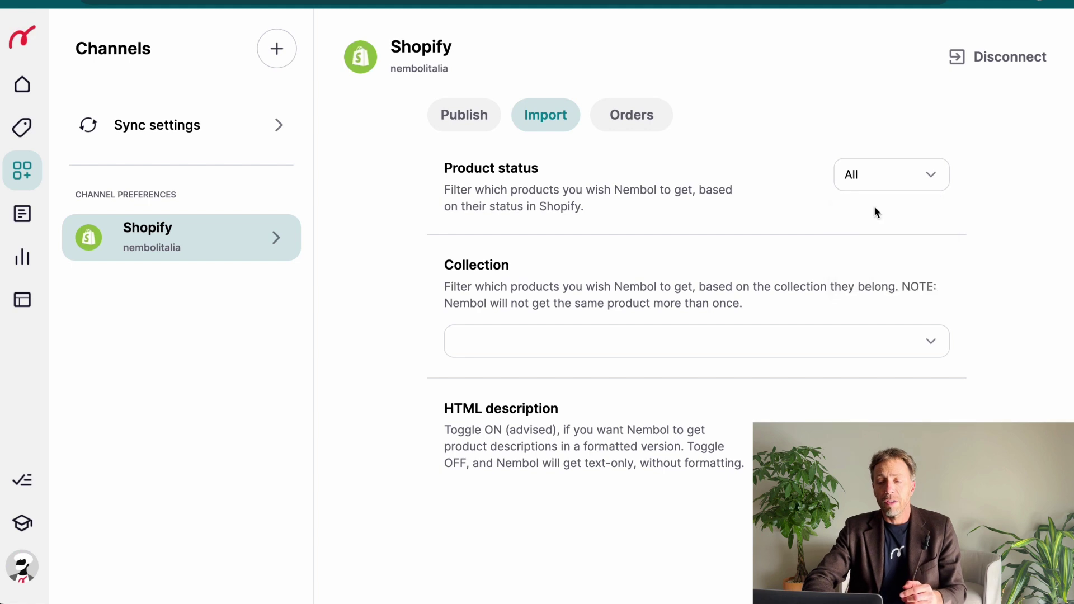
click(642, 358)
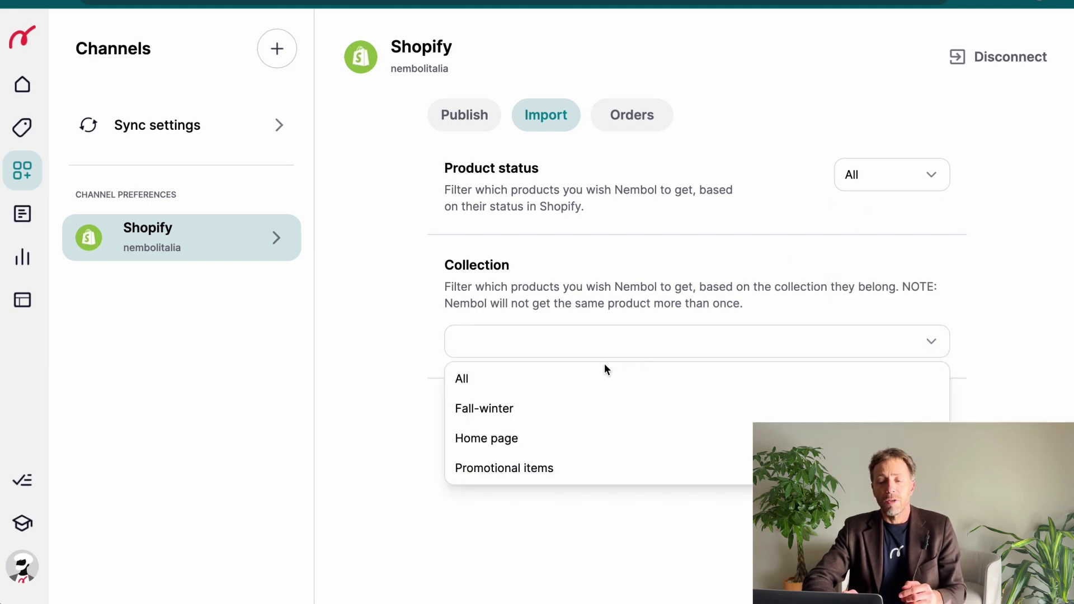
click(578, 439)
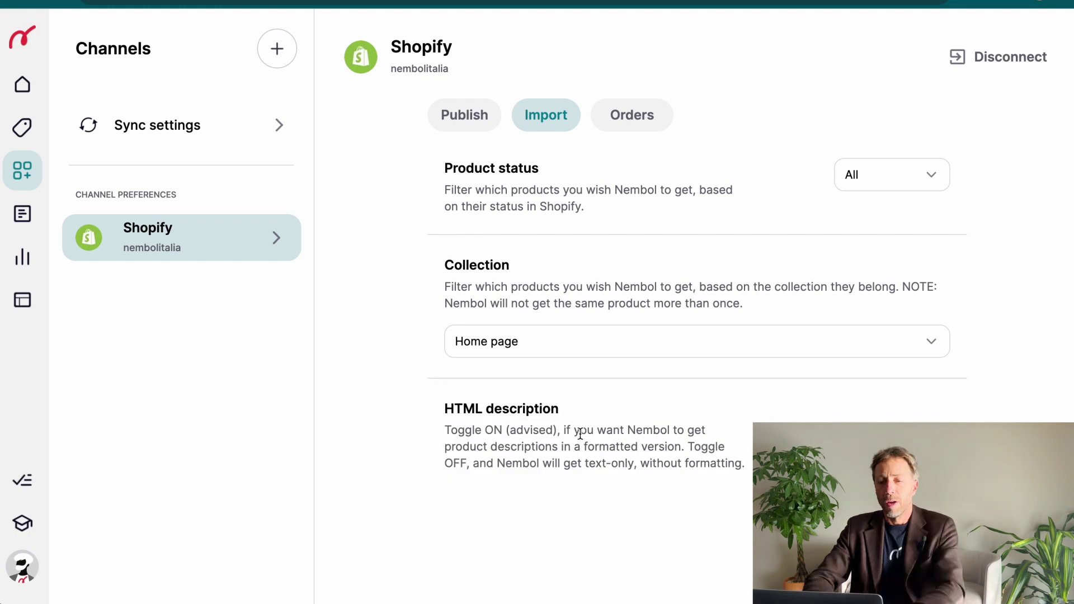
scroll(345, 302, down, 1)
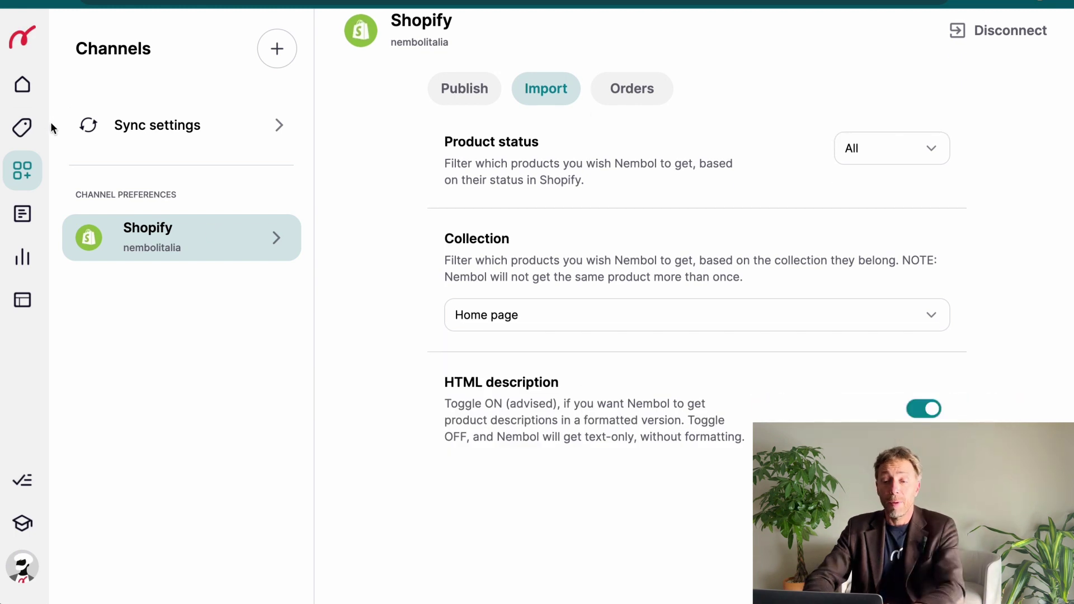
click(22, 127)
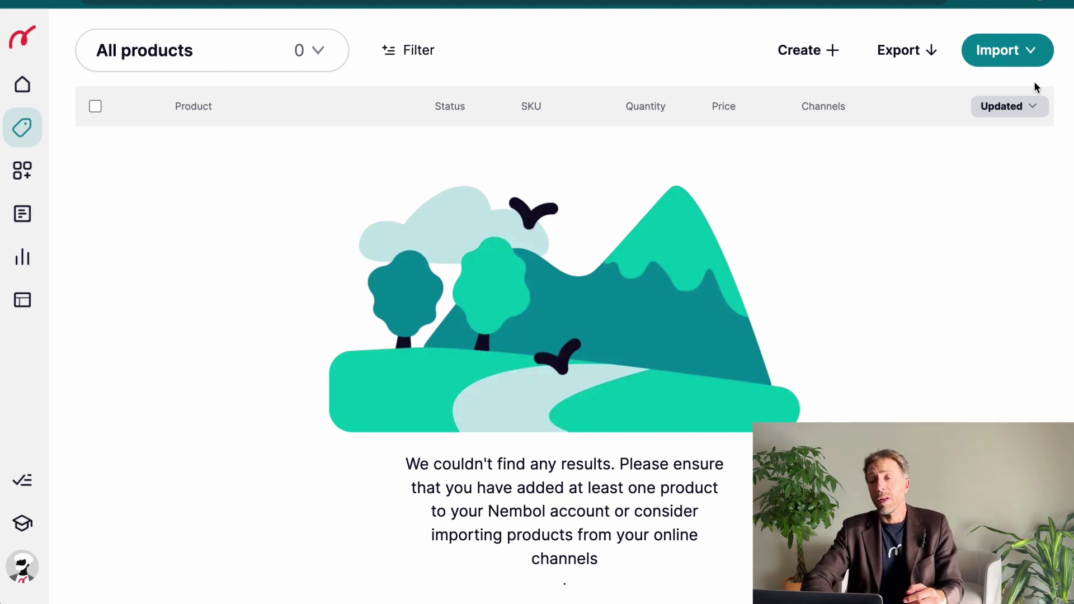
Import products from the connected Shopify channel into the product list
click(1020, 57)
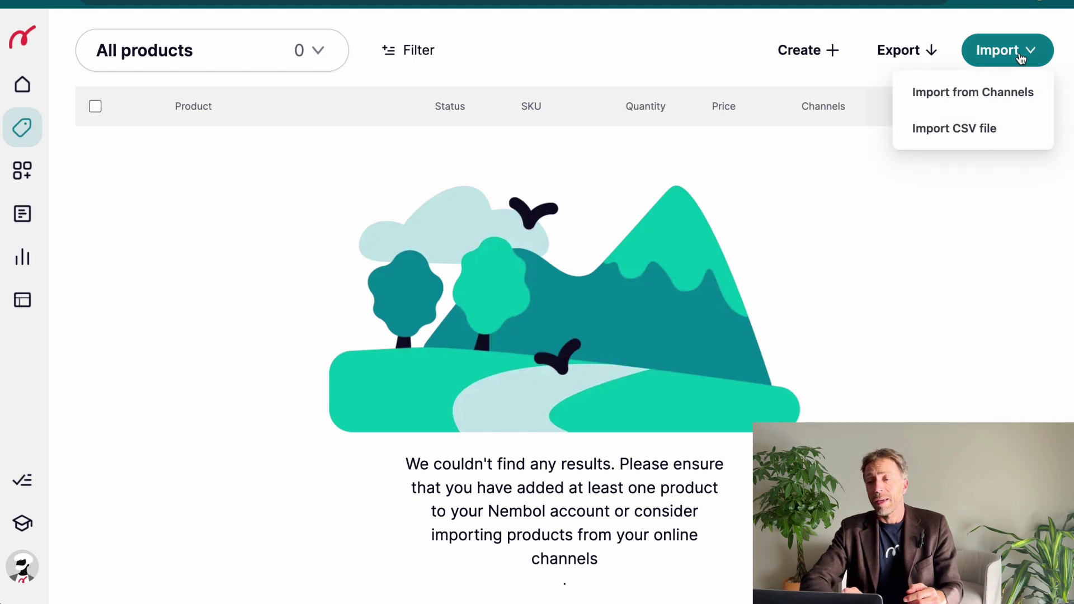
click(968, 94)
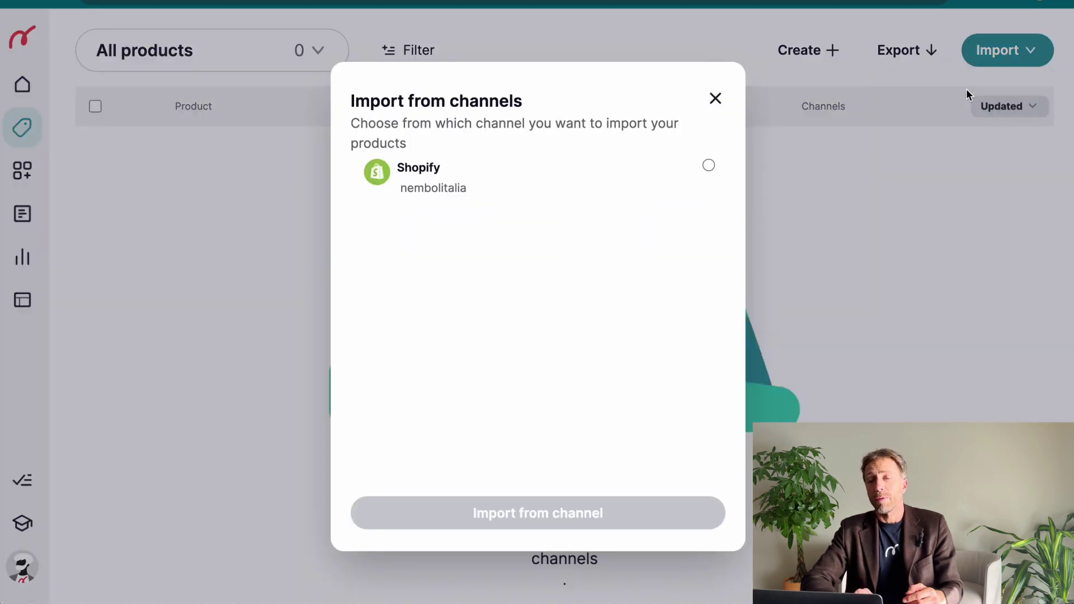
click(709, 166)
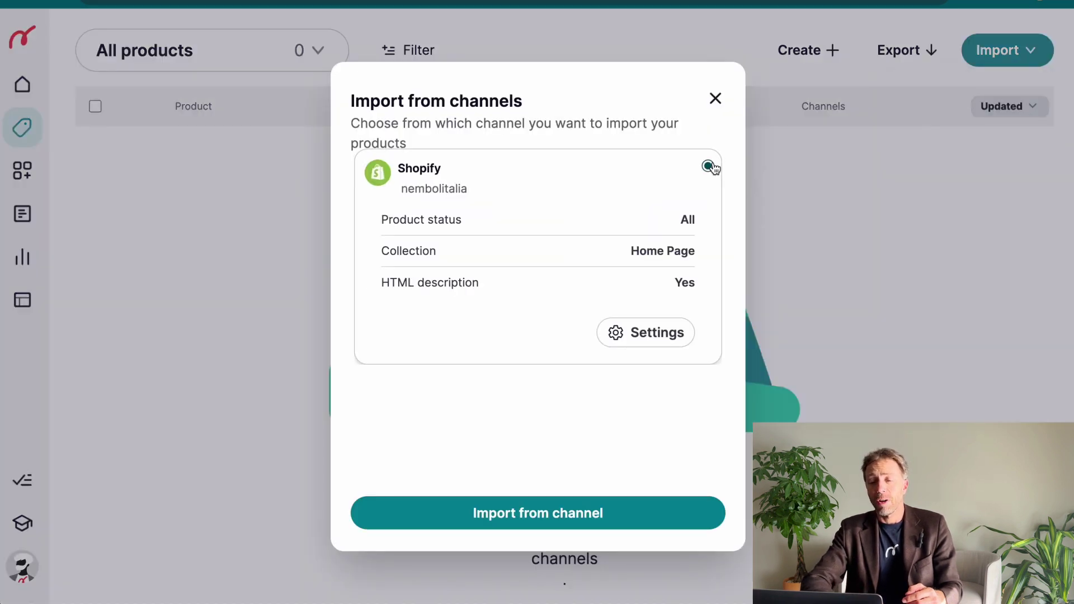
click(568, 518)
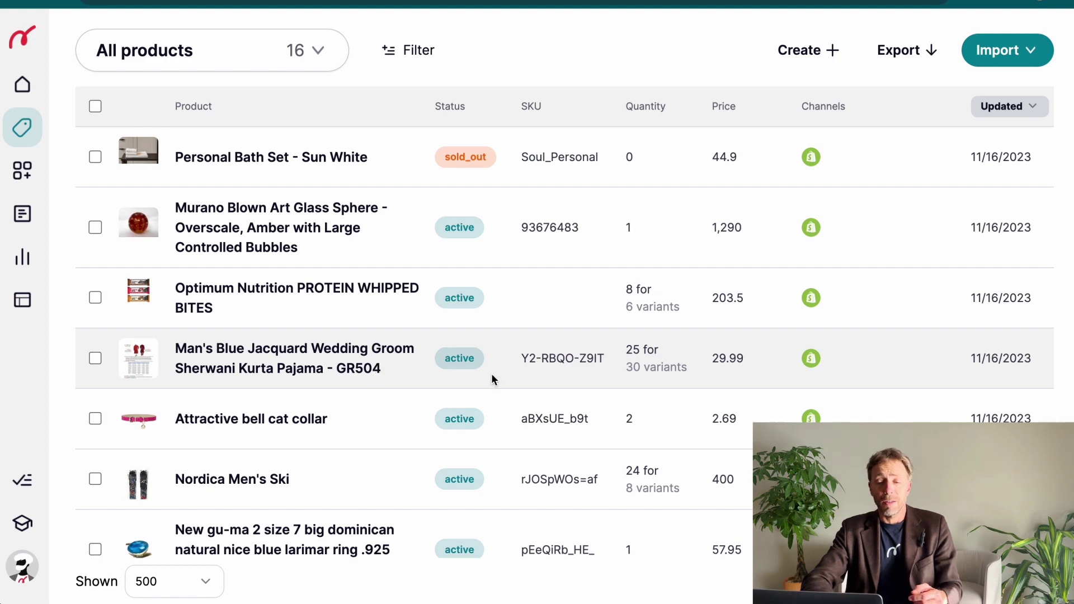
Scroll through the product list while the count grows to 18 imported items
scroll(292, 365, down, 8)
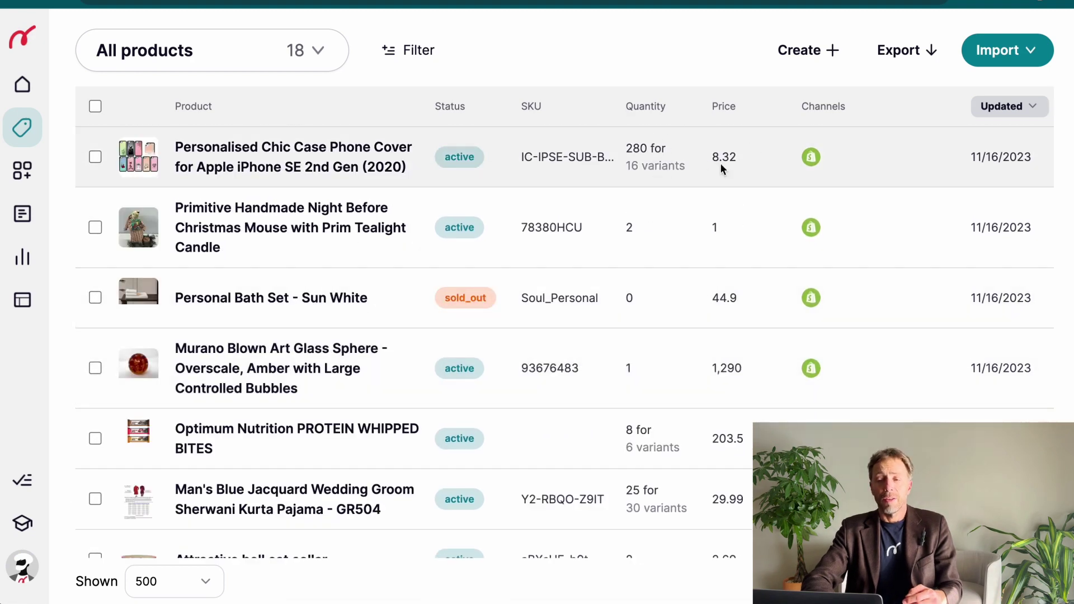
scroll(811, 330, down, 10)
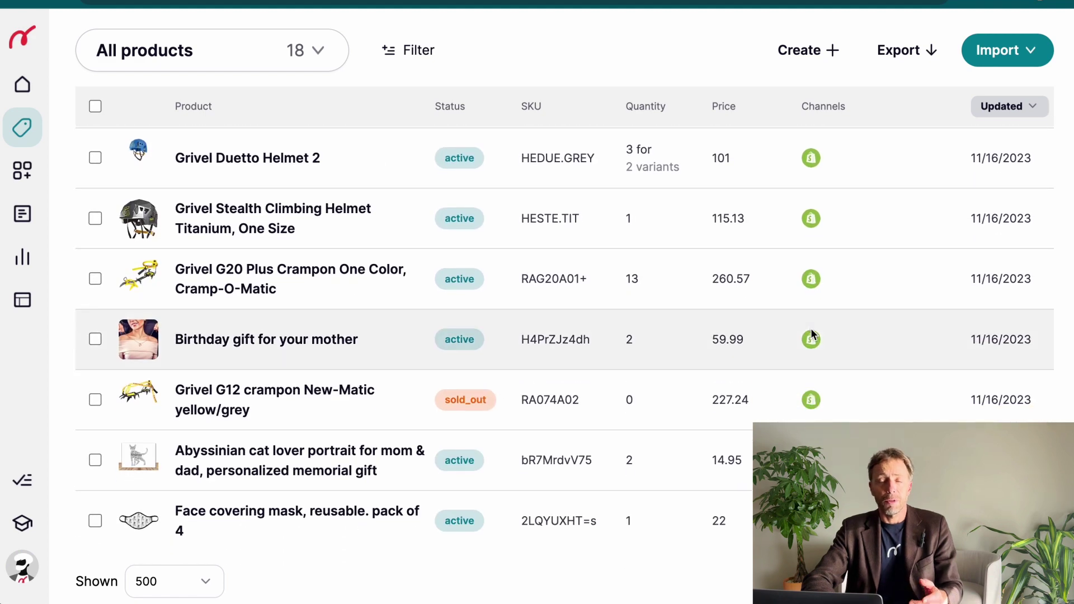
scroll(813, 334, up, 4)
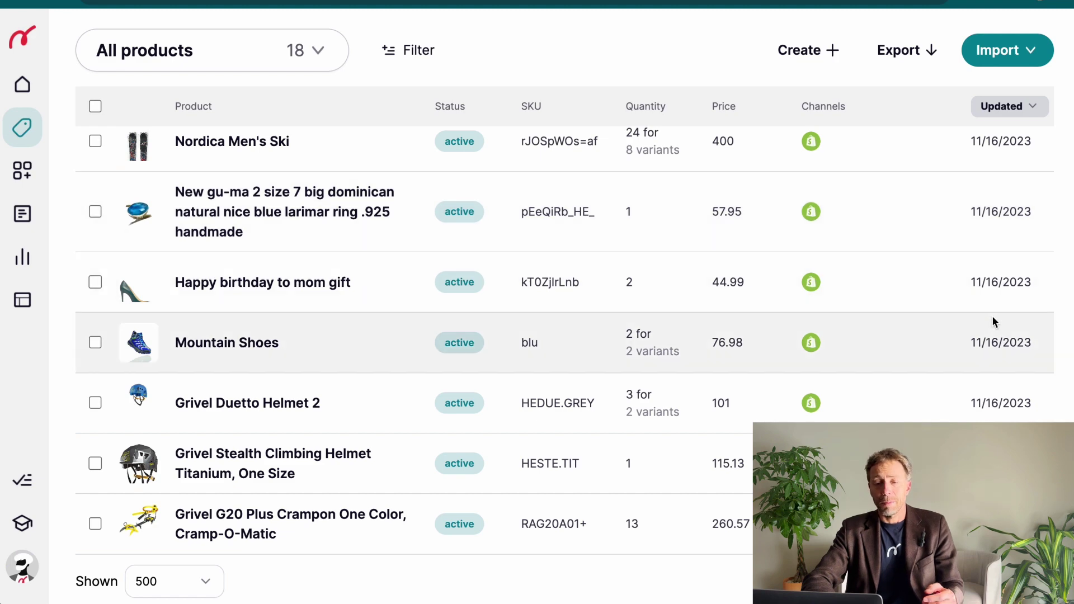
scroll(992, 322, up, 5)
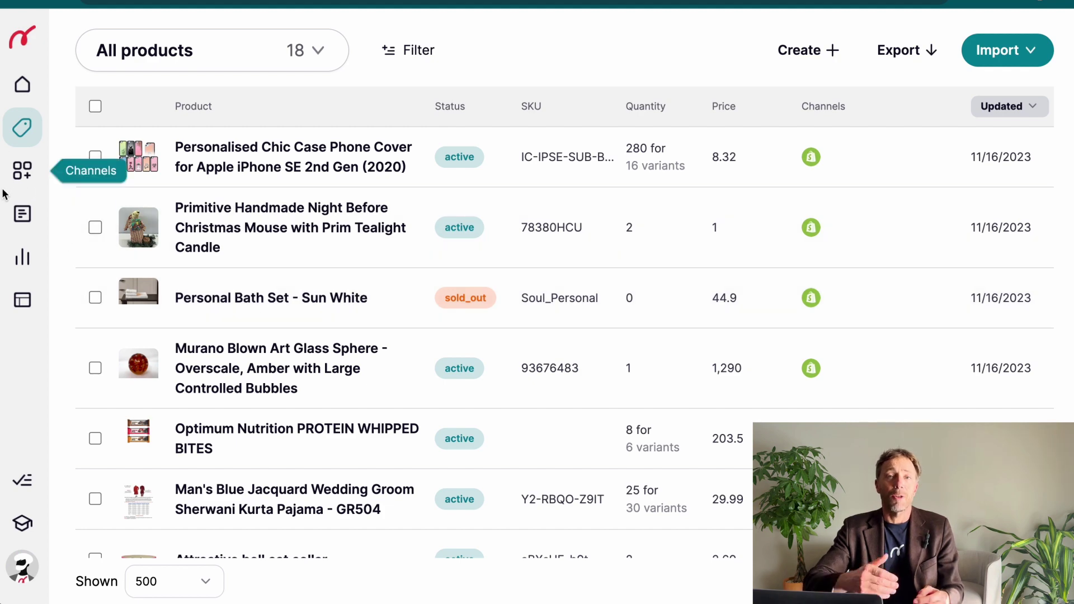
Add Etsy as a second sales channel from the Channels settings
click(24, 167)
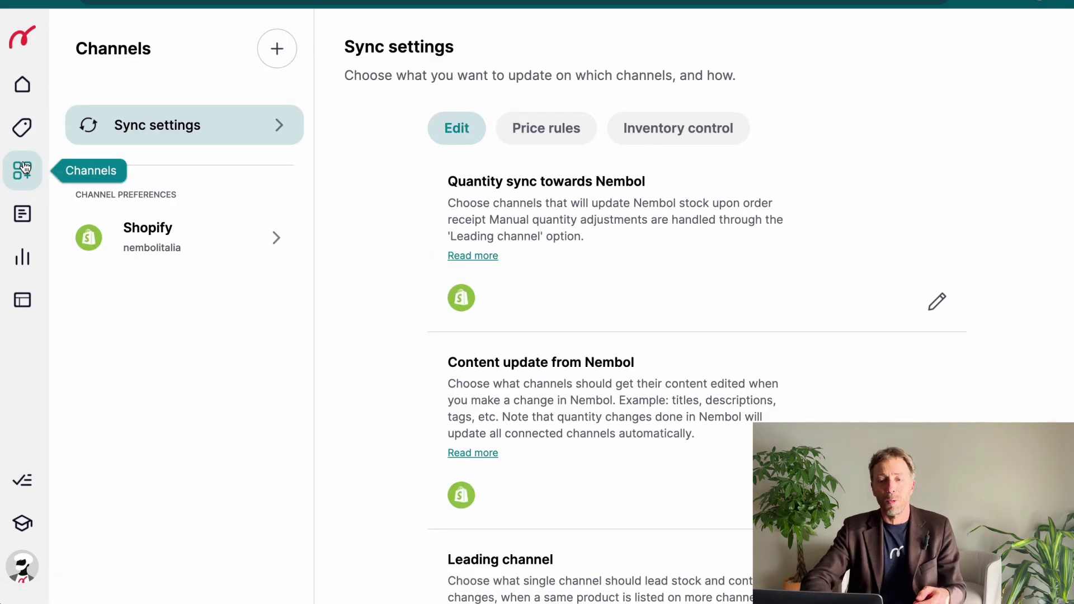
click(277, 51)
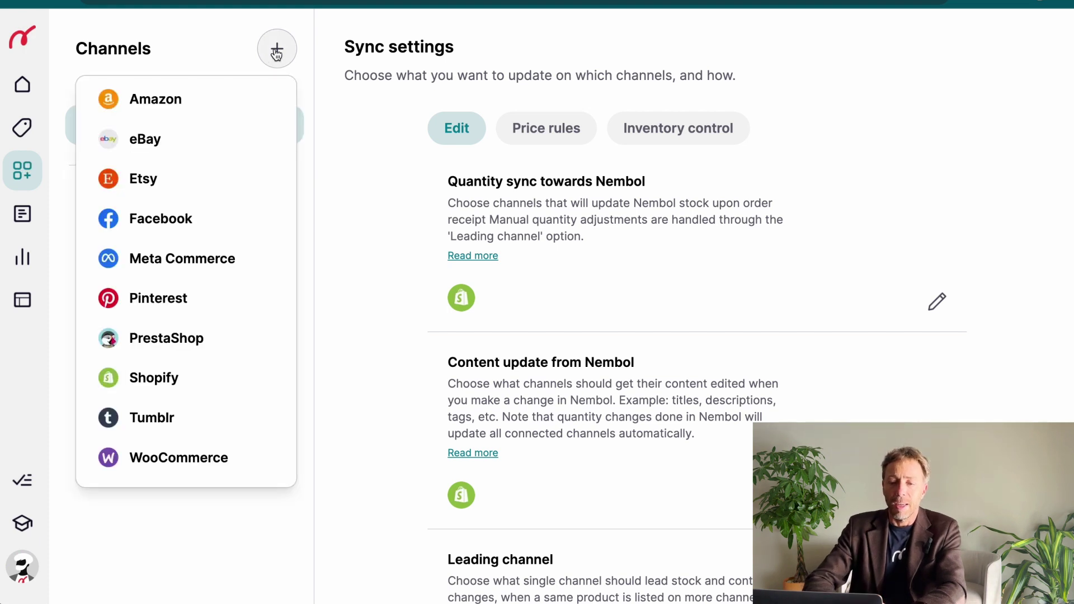
click(160, 178)
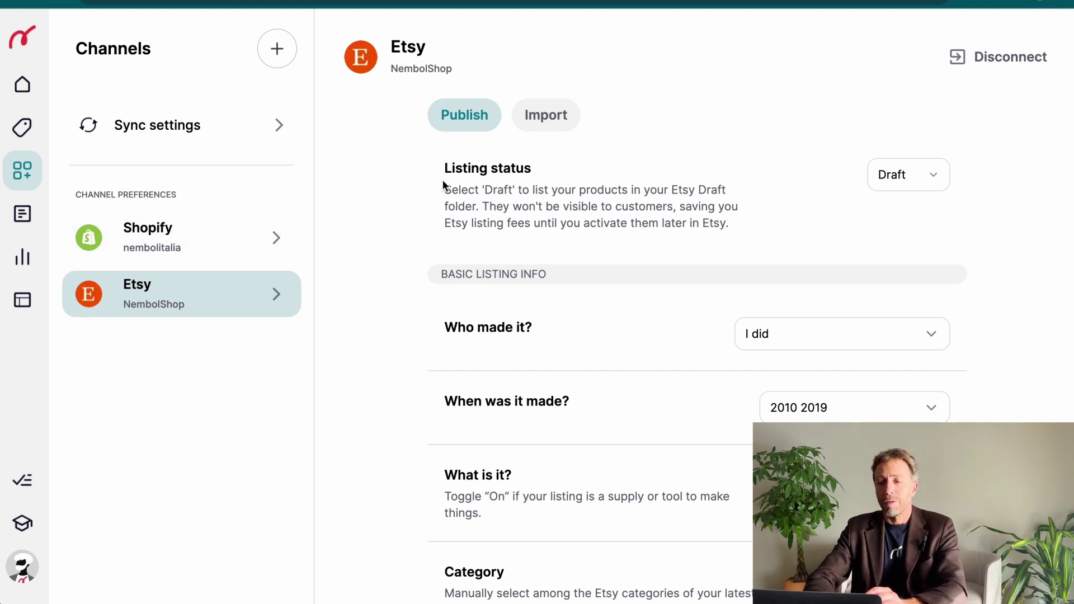
scroll(773, 199, down, 2)
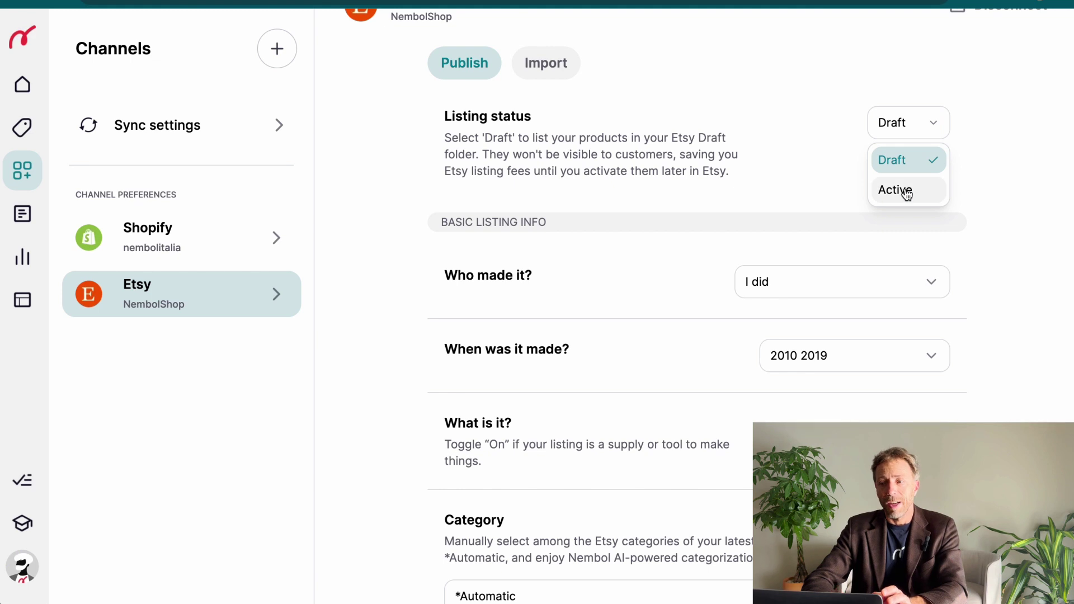
click(906, 192)
click(910, 133)
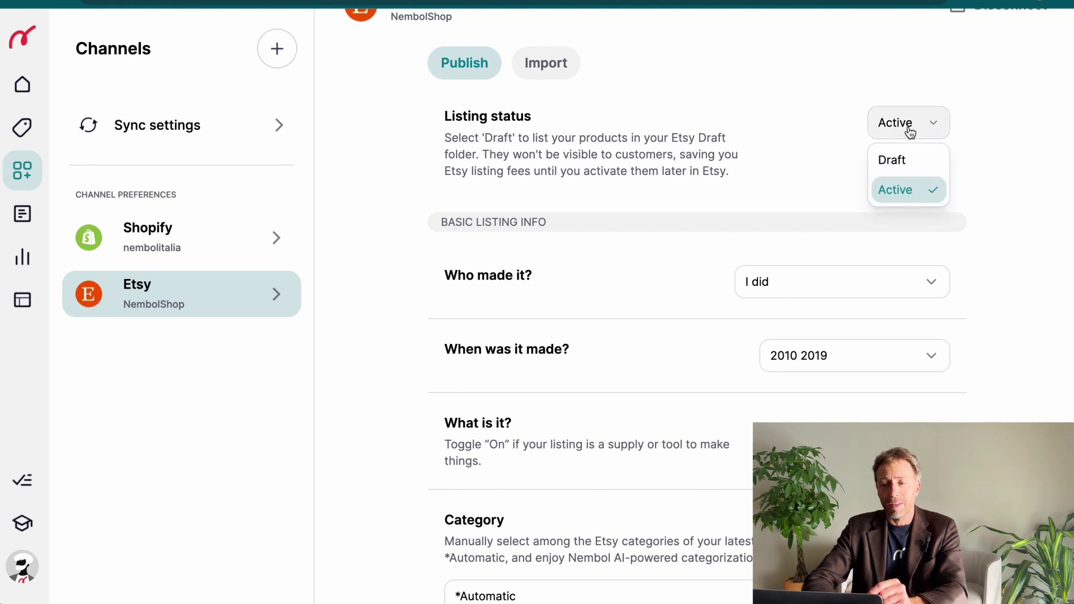
click(891, 165)
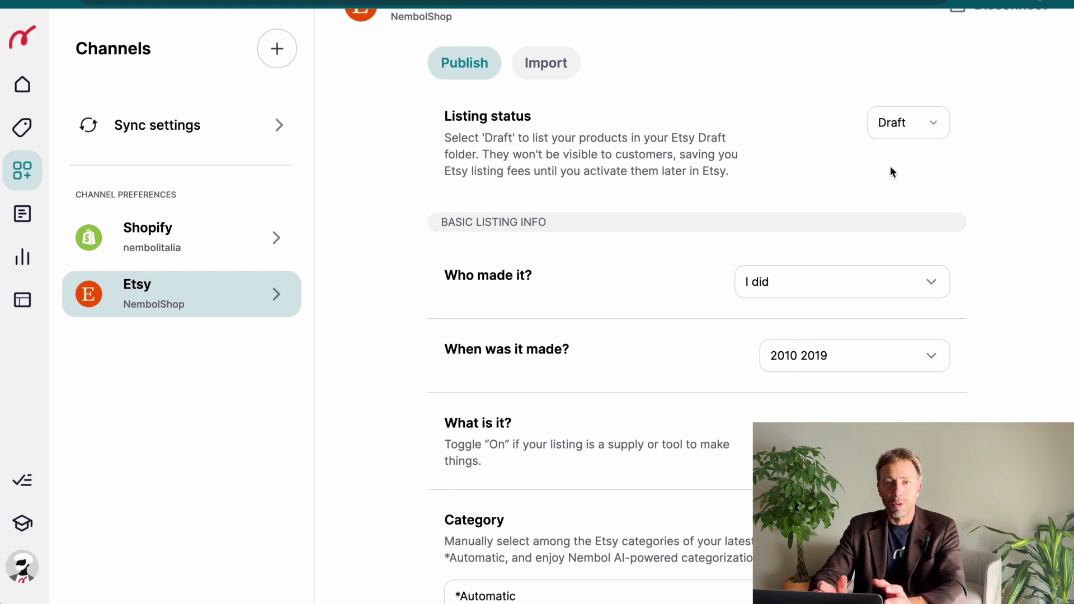
scroll(777, 179, down, 2)
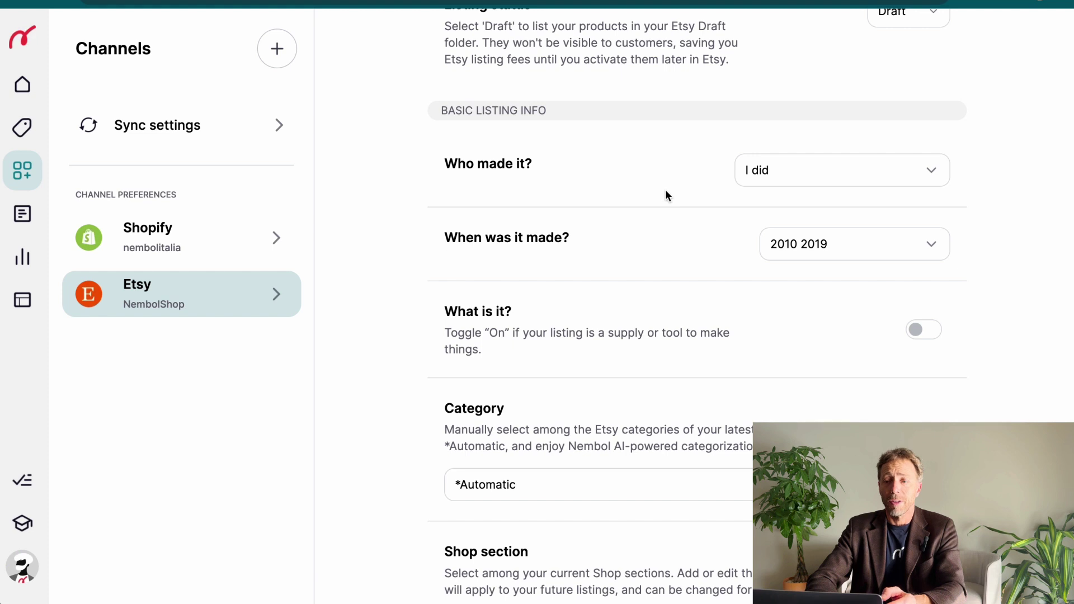
scroll(666, 190, down, 1)
click(791, 147)
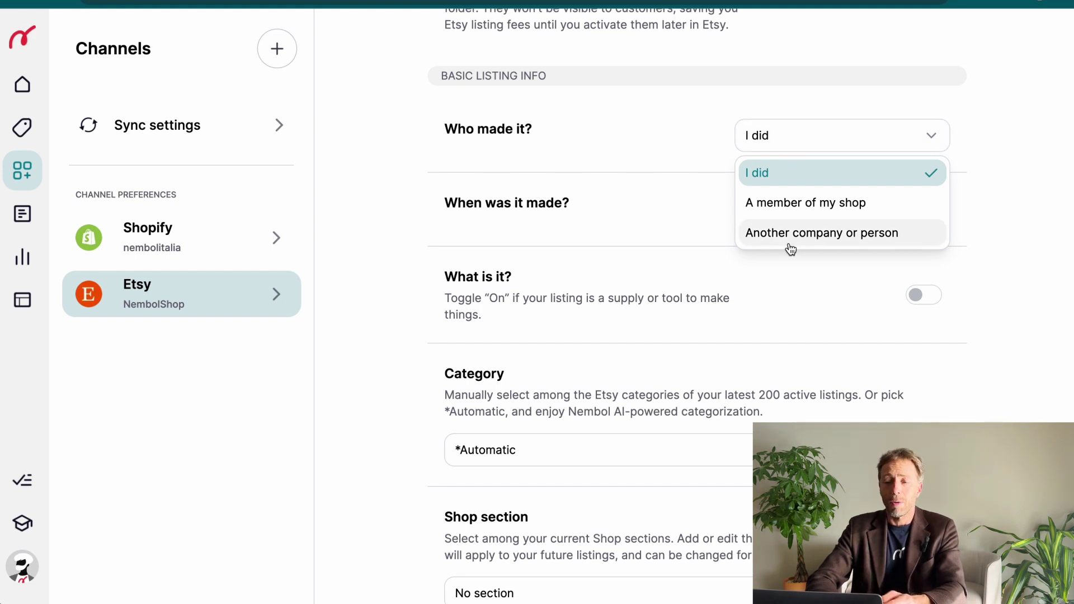
click(797, 171)
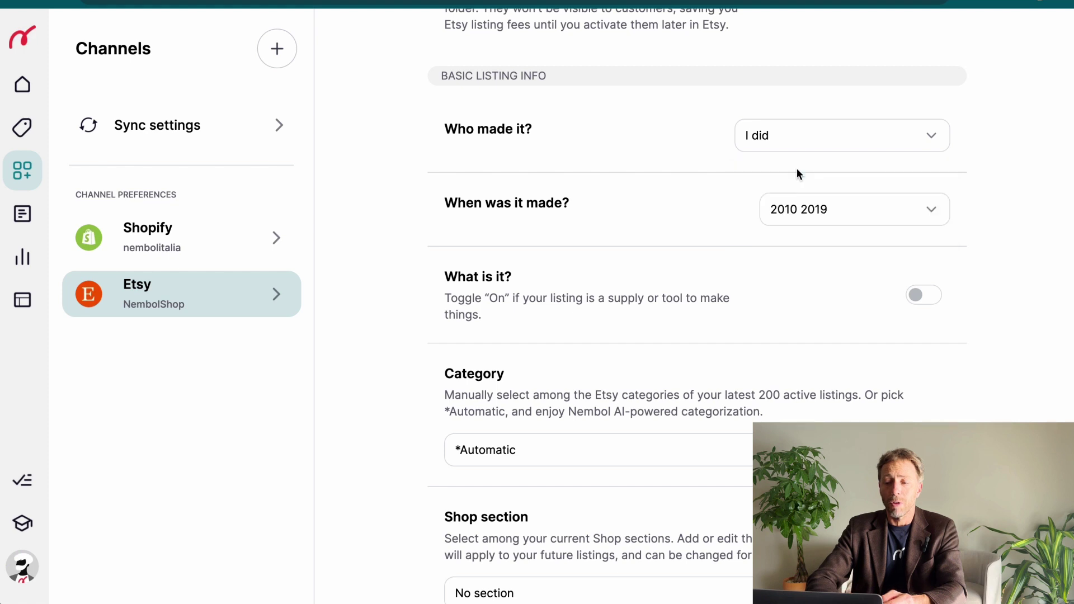
click(832, 219)
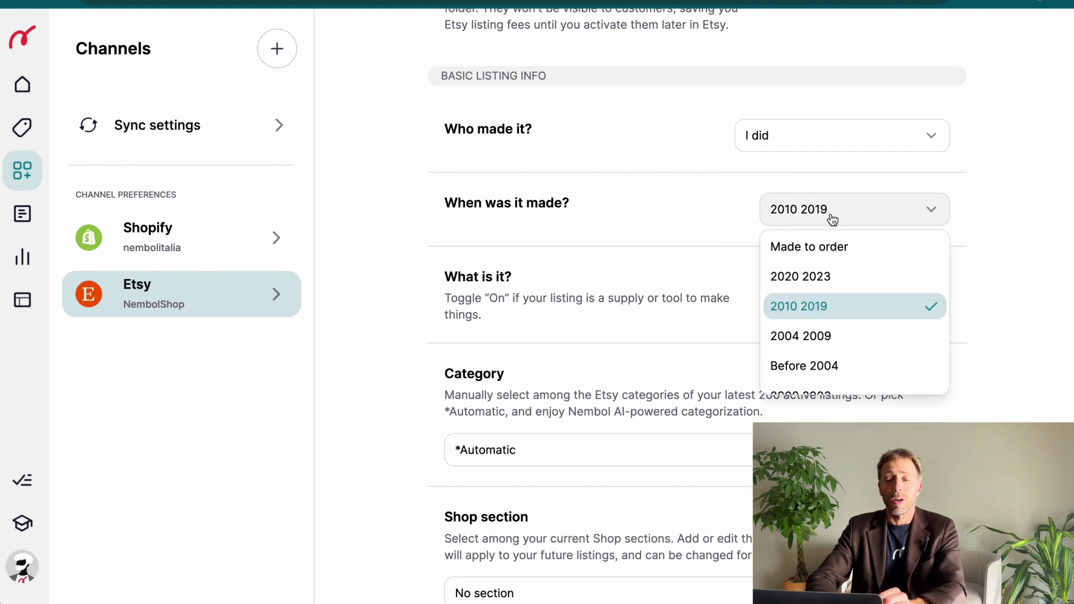
click(832, 219)
scroll(896, 272, down, 1)
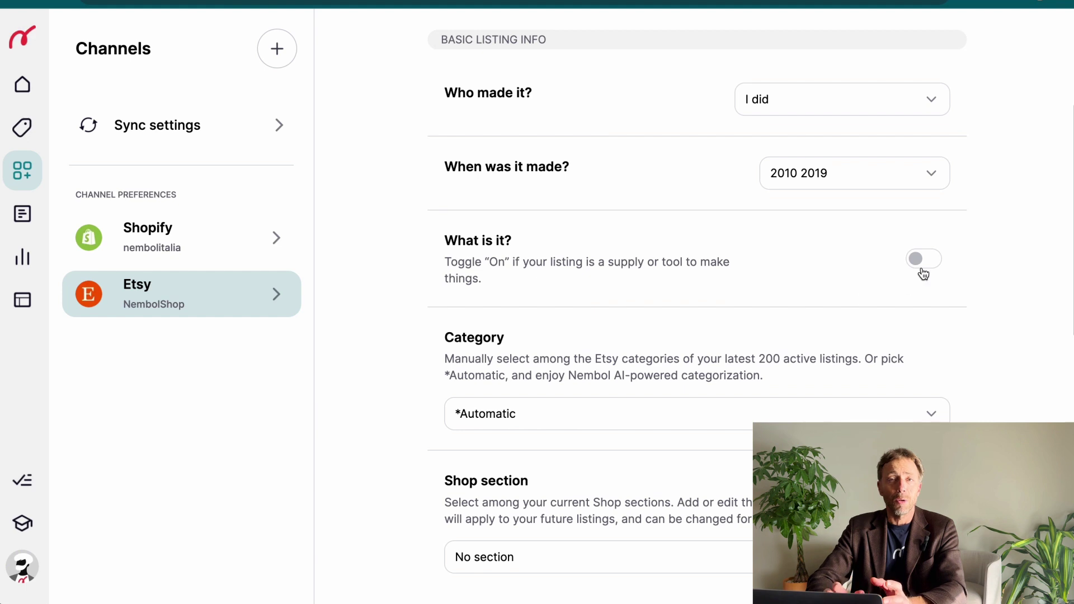
scroll(928, 263, down, 3)
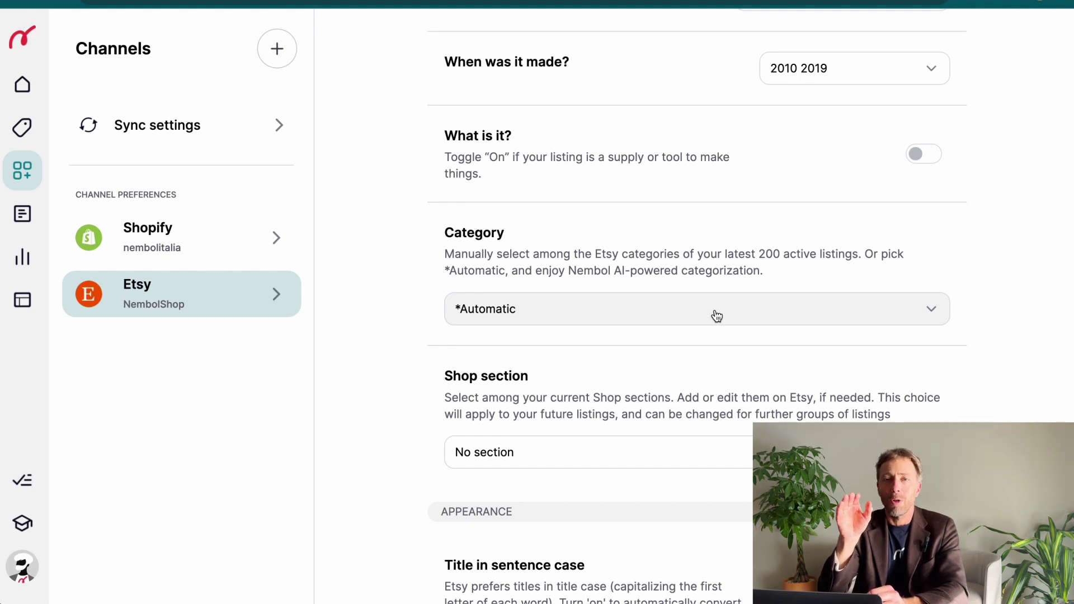
scroll(716, 316, down, 3)
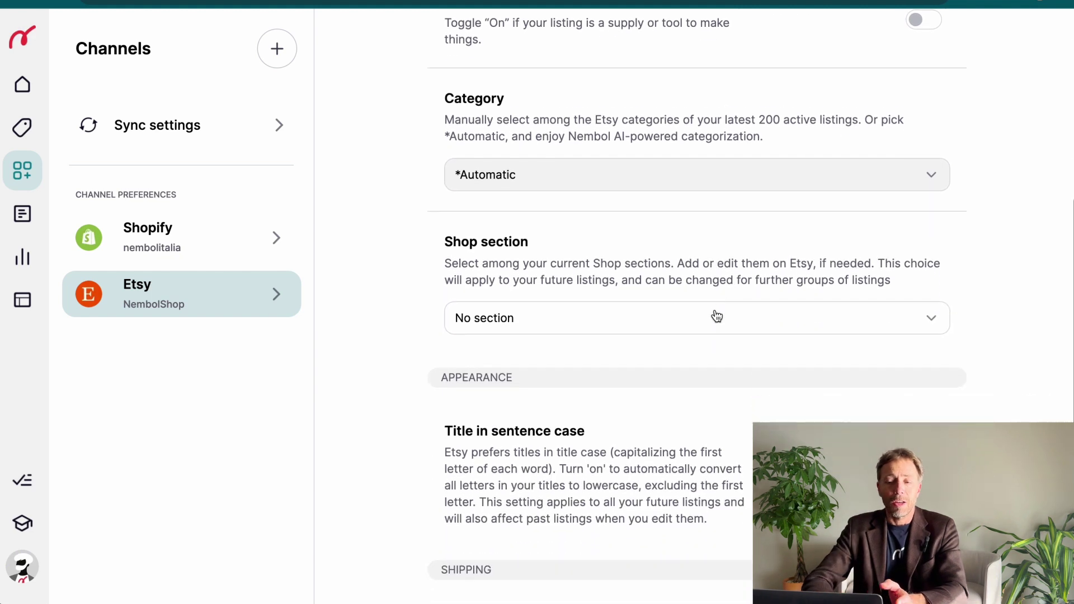
scroll(717, 316, down, 8)
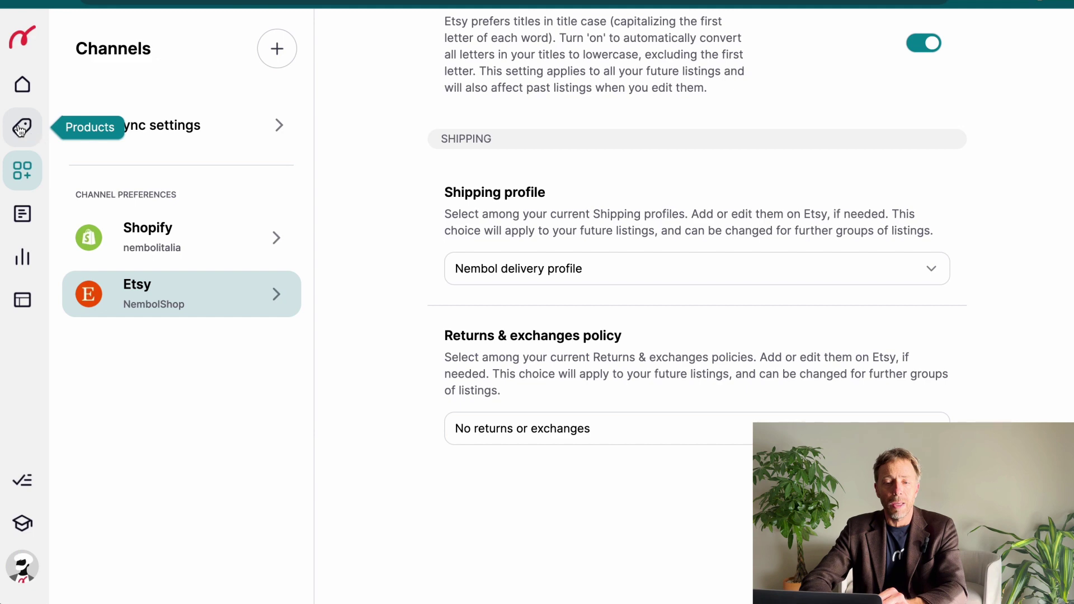
Select the Christmas mouse tealight and Attractive bell cat collar products in the catalogue
click(19, 146)
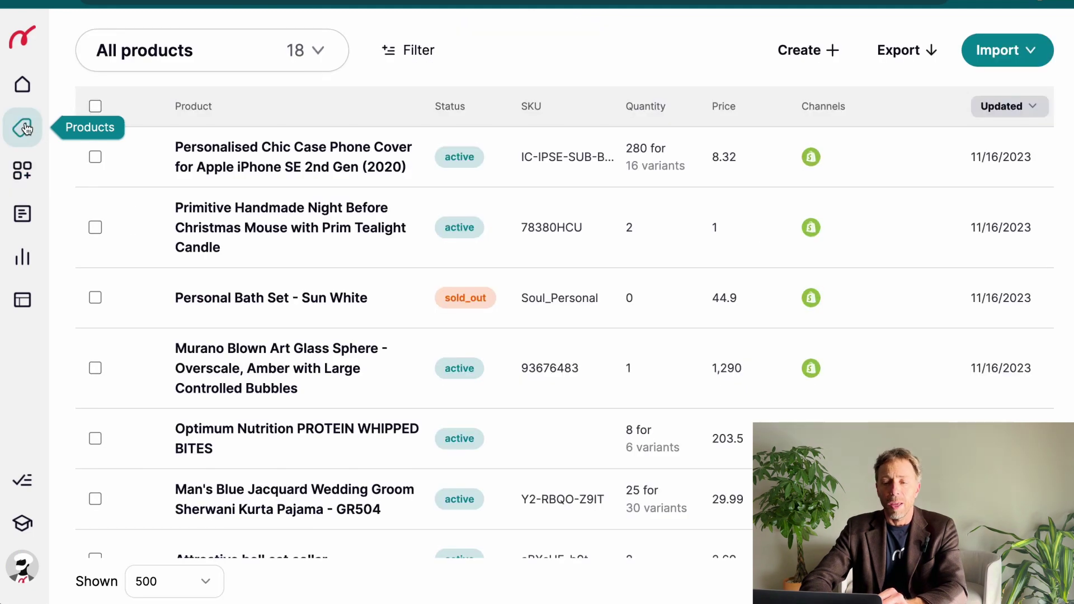
click(91, 230)
scroll(374, 384, down, 3)
click(95, 386)
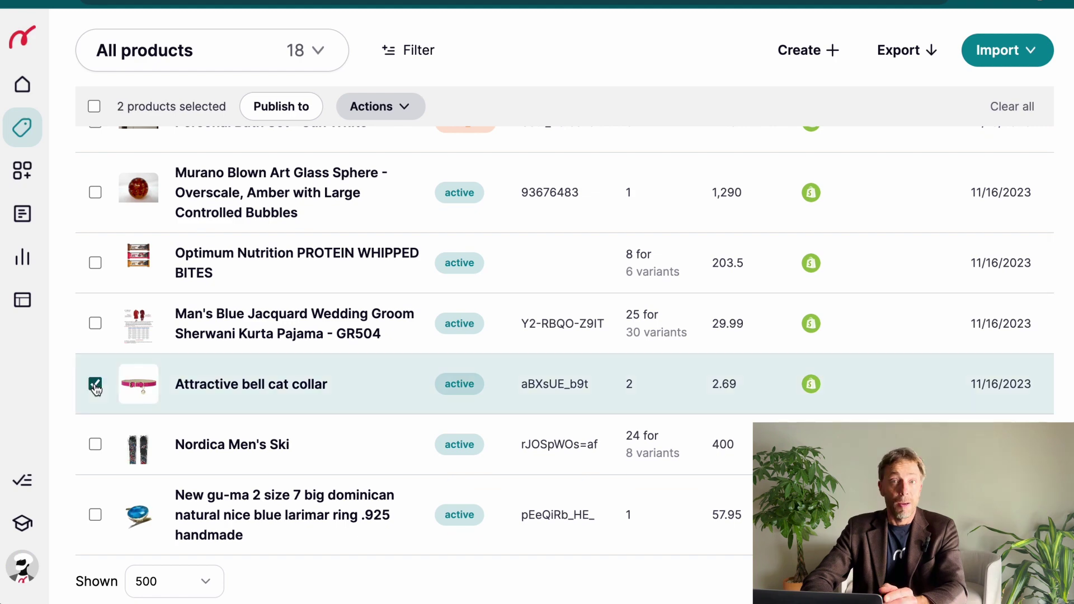
Publish the two selected products to Etsy
click(294, 117)
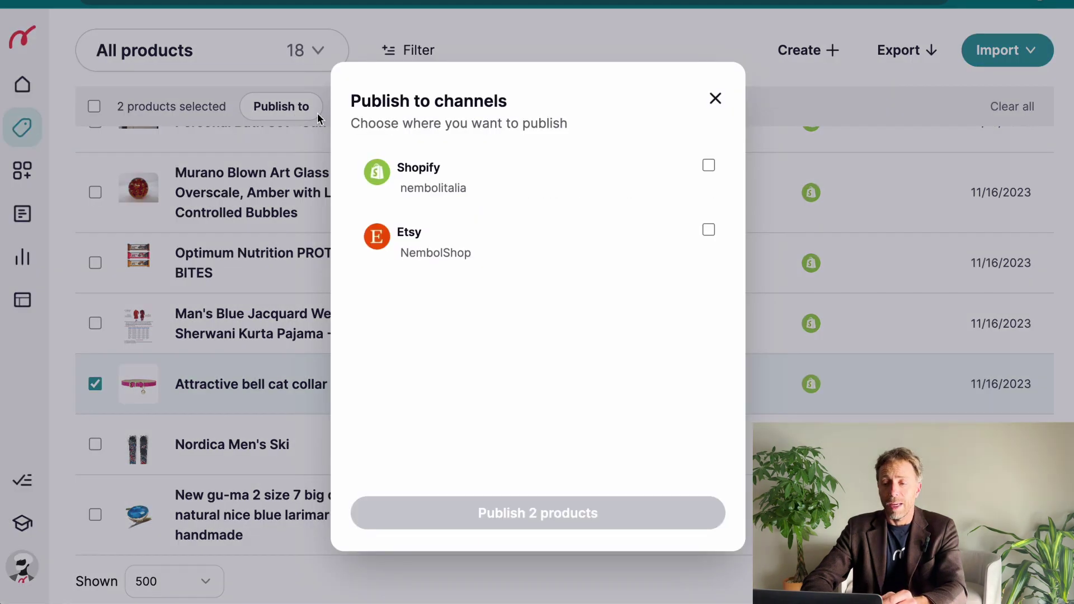
click(708, 230)
click(538, 525)
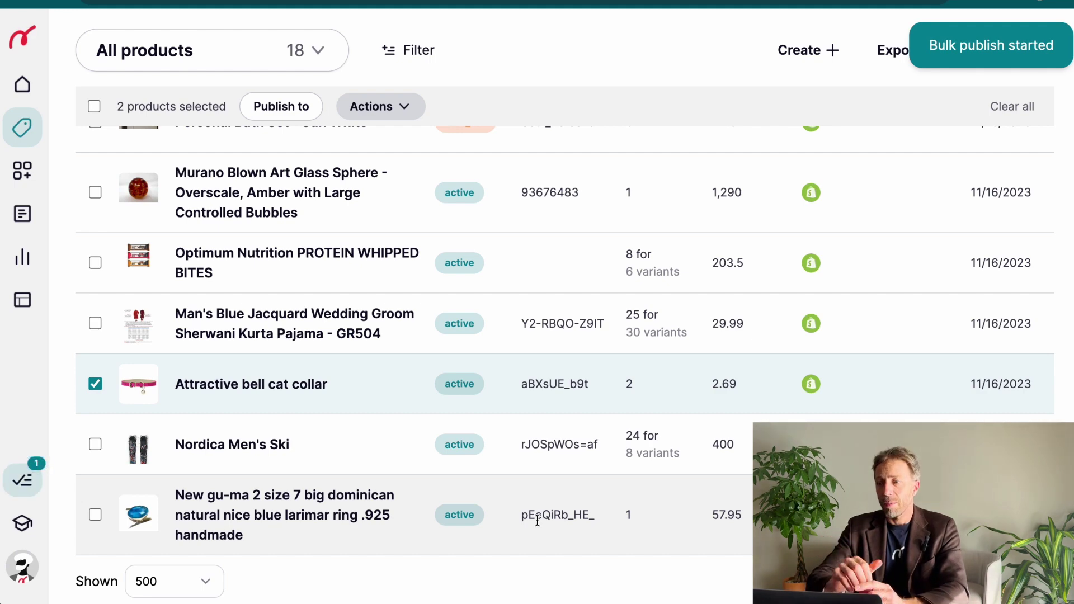
scroll(704, 381, up, 5)
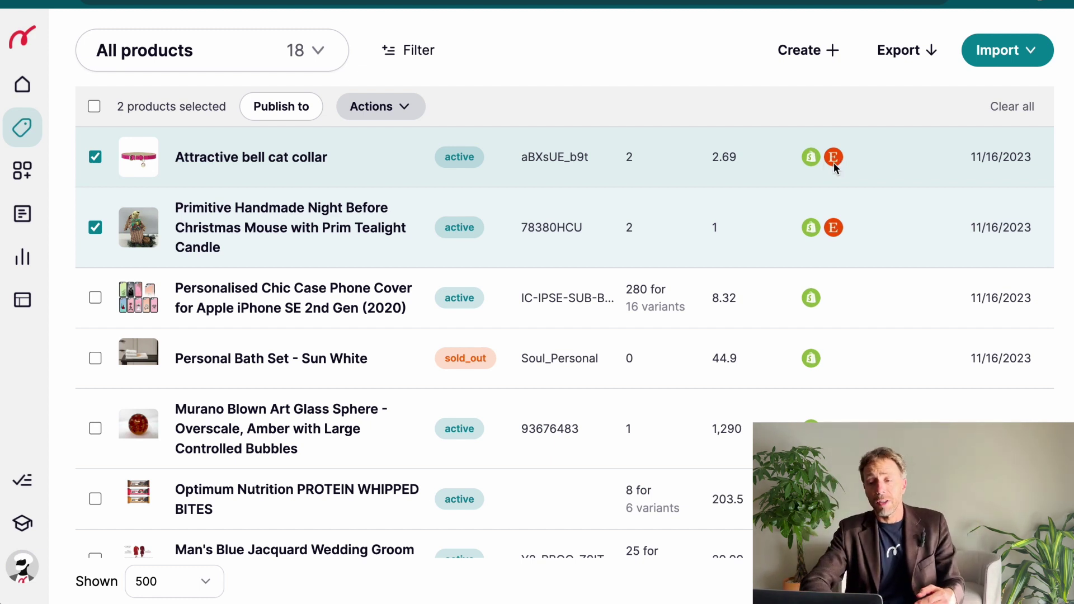
Open the Attractive bell cat collar's detail panel and expand its Channels section
click(834, 162)
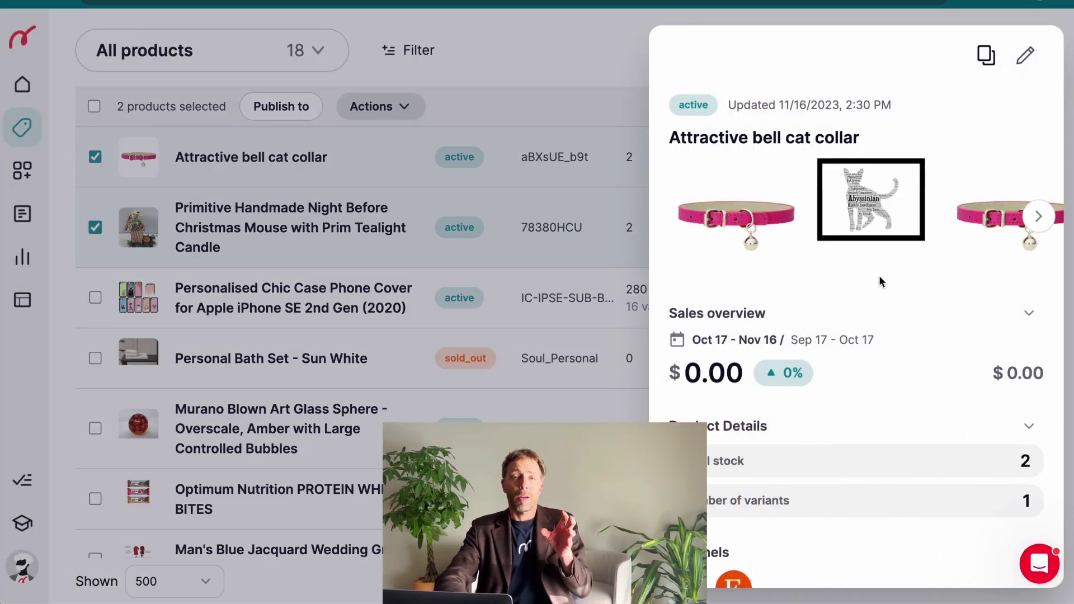
scroll(880, 340, down, 1)
scroll(882, 340, down, 1)
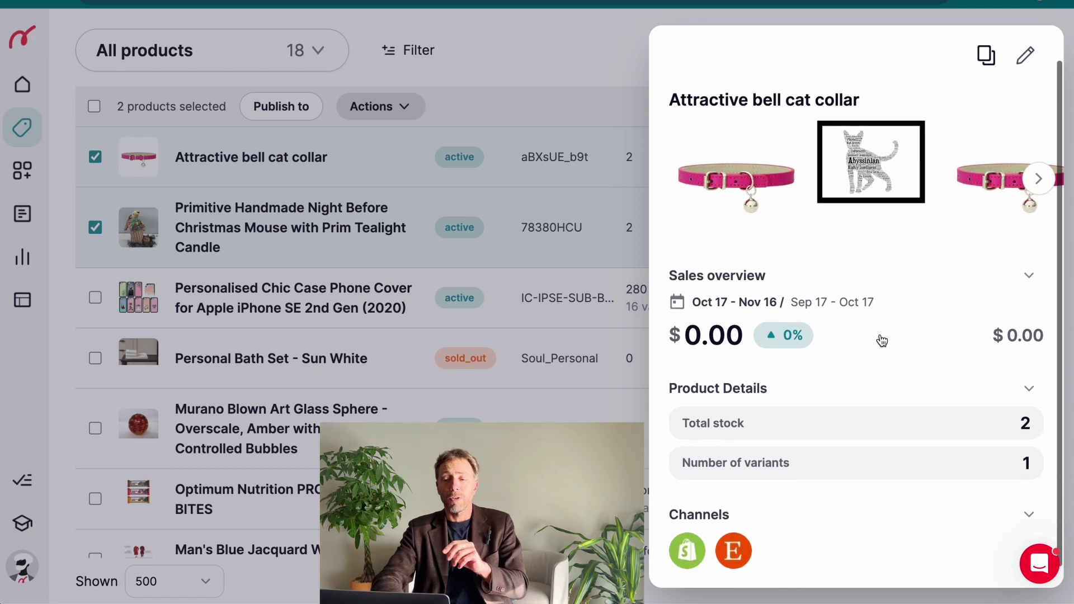
scroll(881, 341, up, 2)
scroll(881, 340, down, 2)
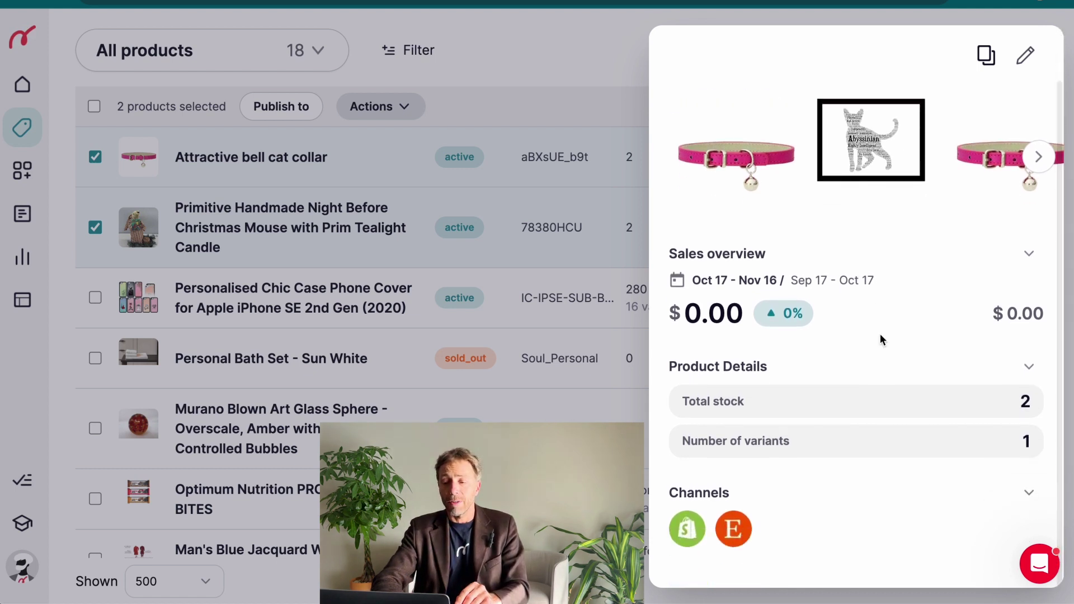
click(769, 486)
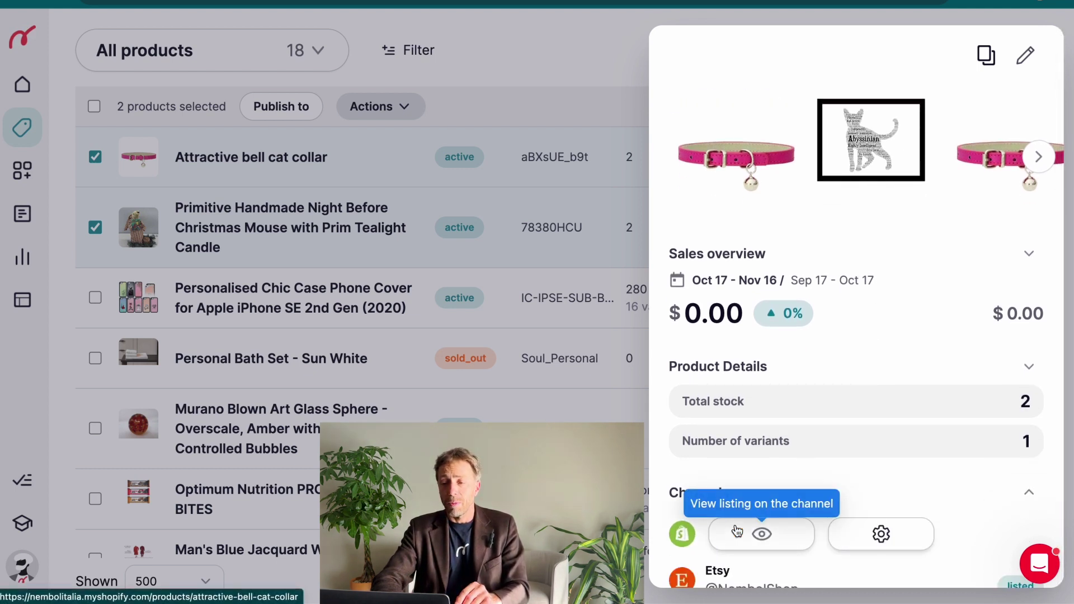
scroll(817, 442, down, 2)
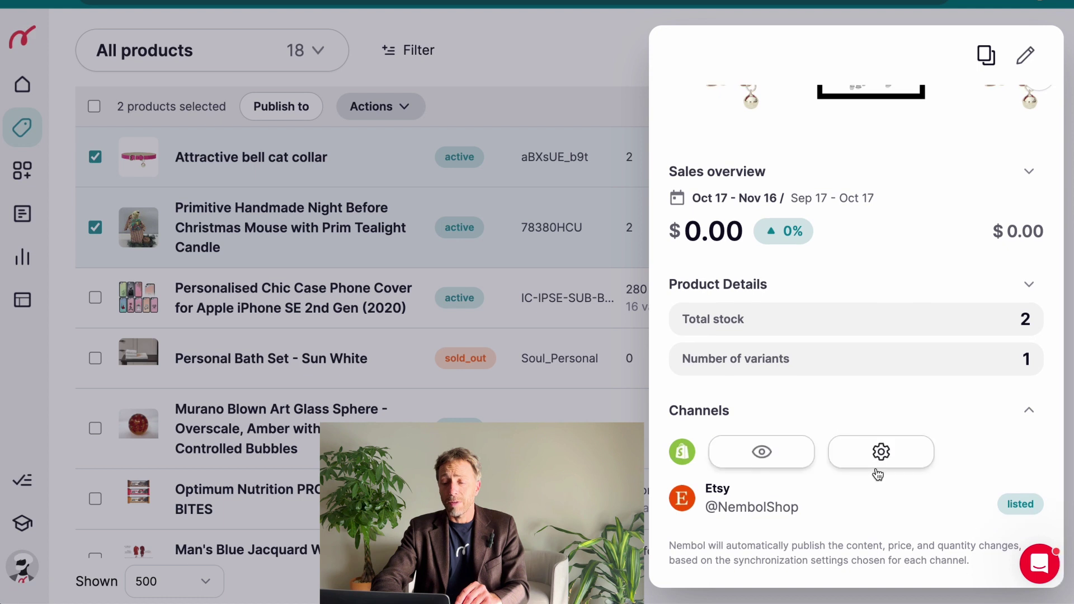
View the collar's Etsy listing from its Etsy channel row
mouse_move(1011, 460)
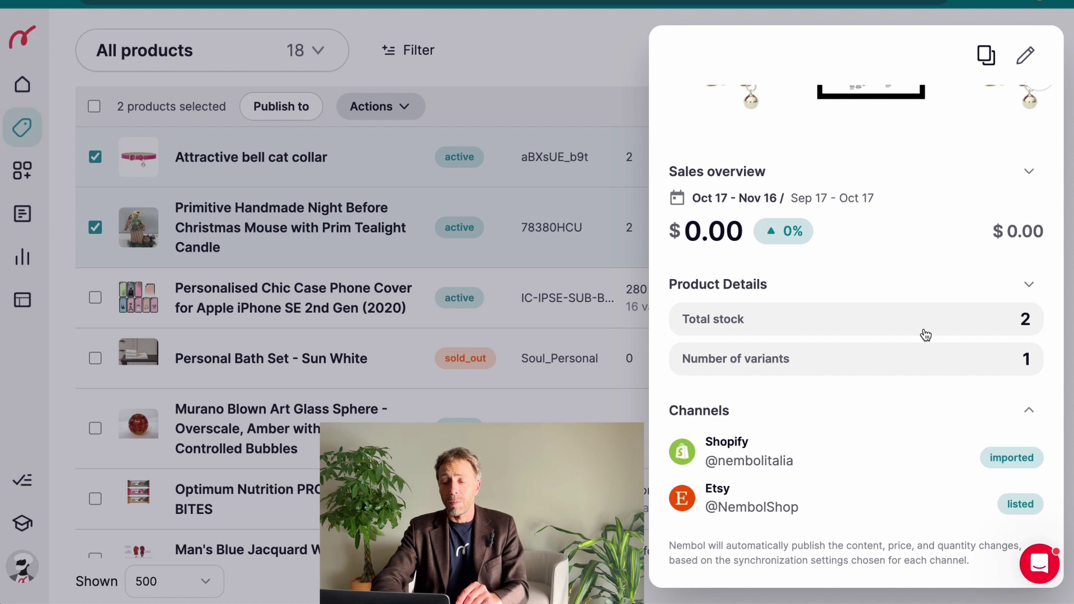
mouse_move(1023, 514)
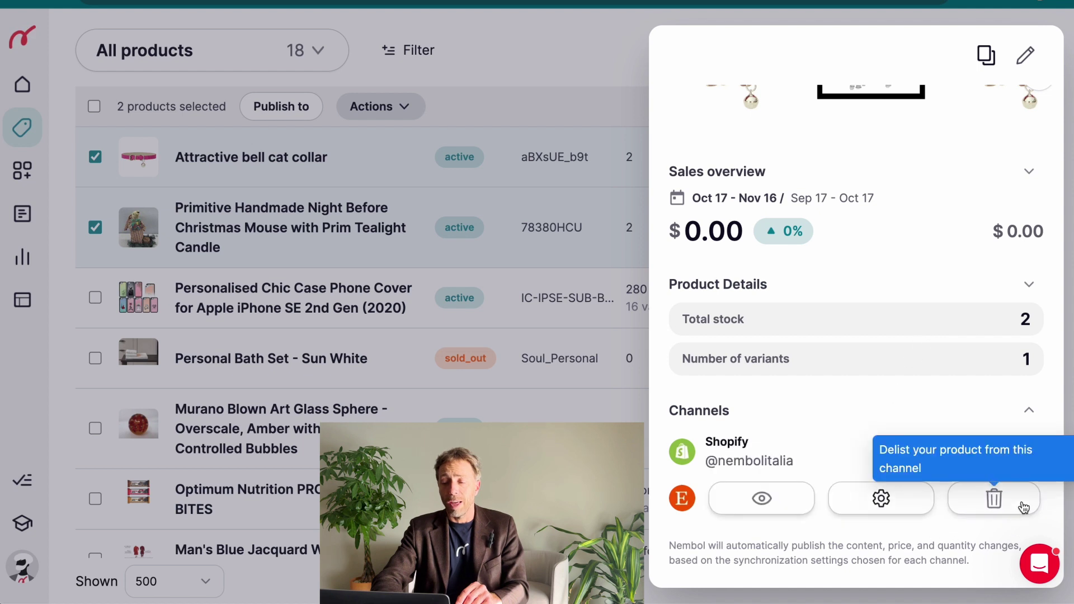
click(764, 498)
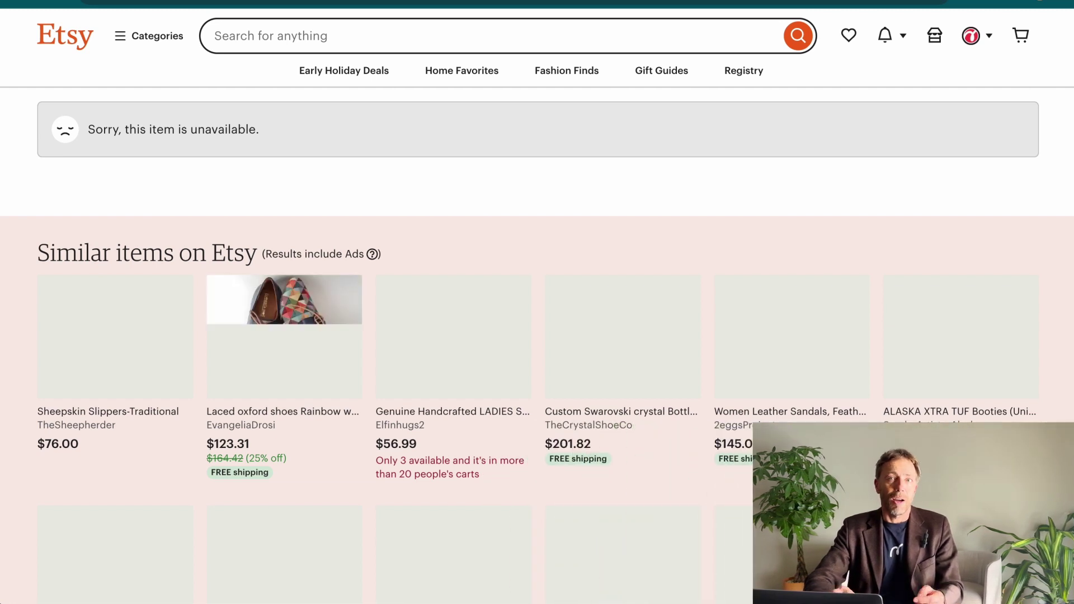
Close the listing tab and open Listings in Etsy Shop Manager
key(ctrl+w)
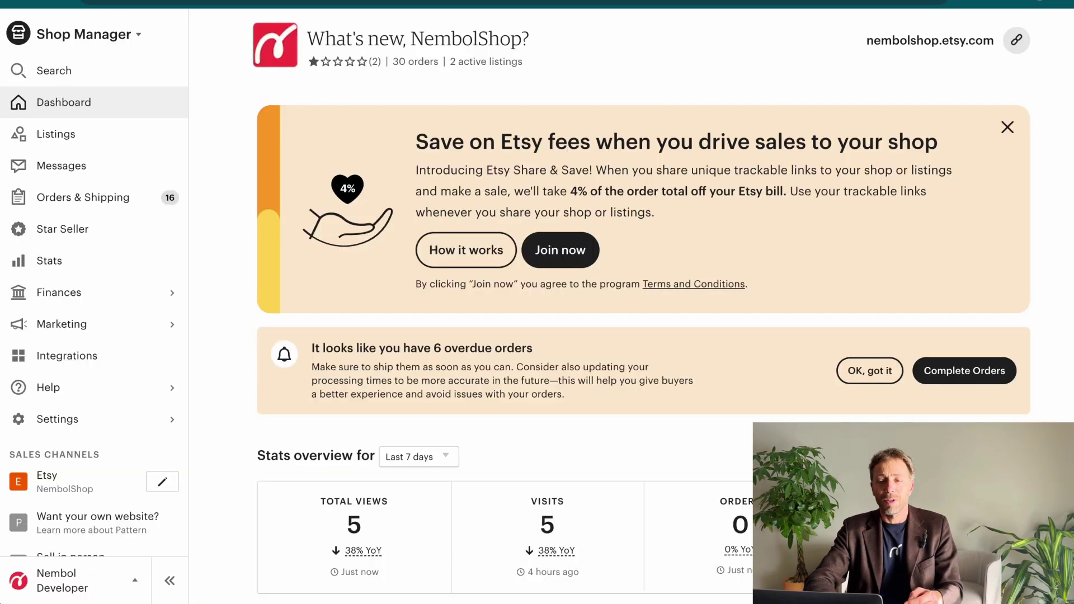
click(55, 137)
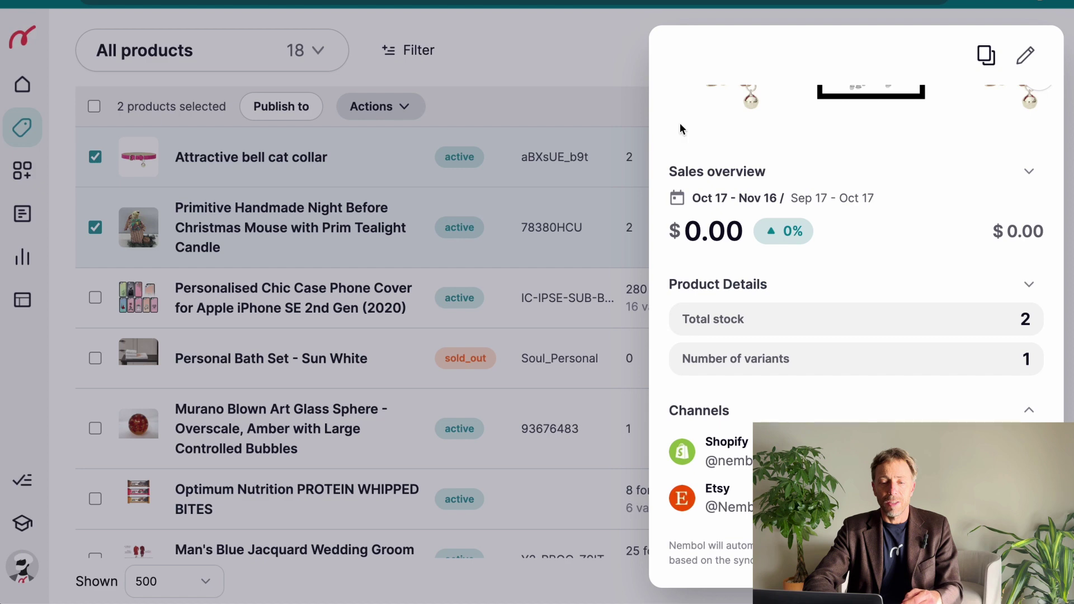
Close the collar's detail panel to return to the full 18-product list
click(495, 53)
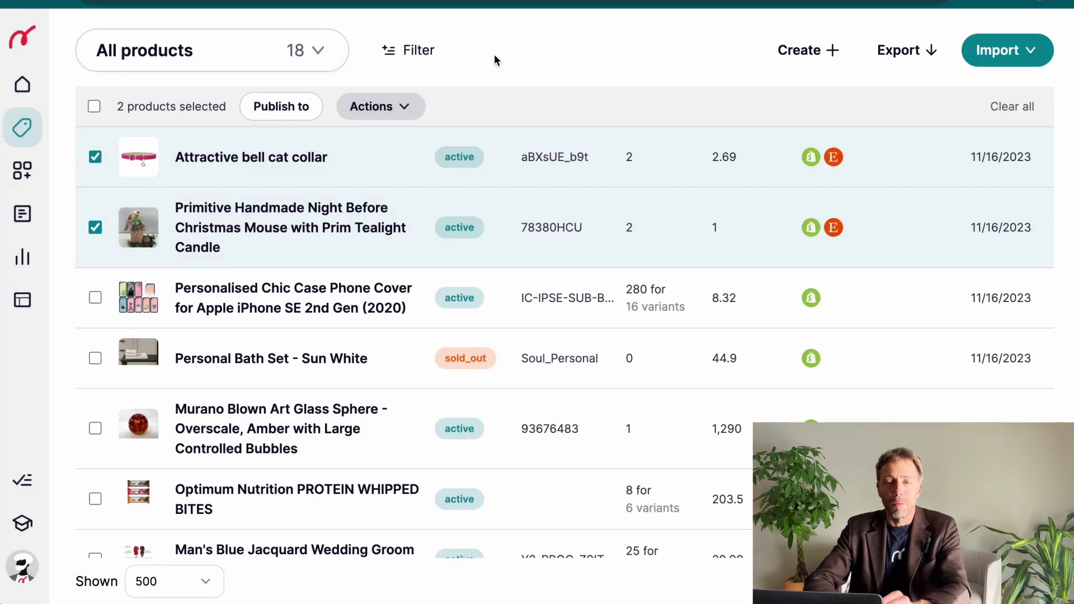